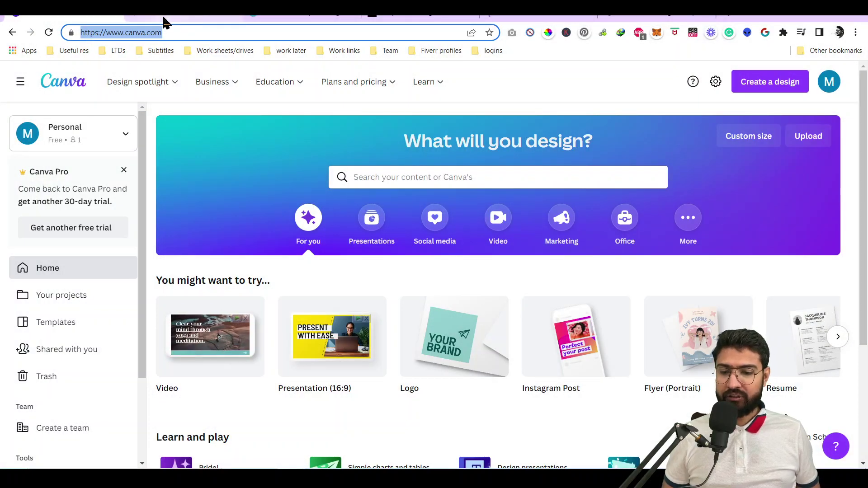
Step: Switch to VistaCreate's home page and browse the Featured, Newest and Podcast Cover templates, then return to top
left_click(163, 16)
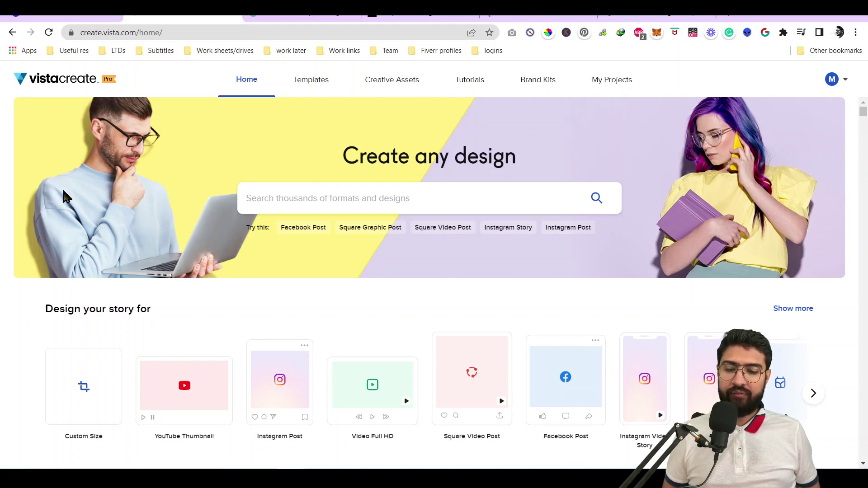
scroll(18, 135, "down", 8)
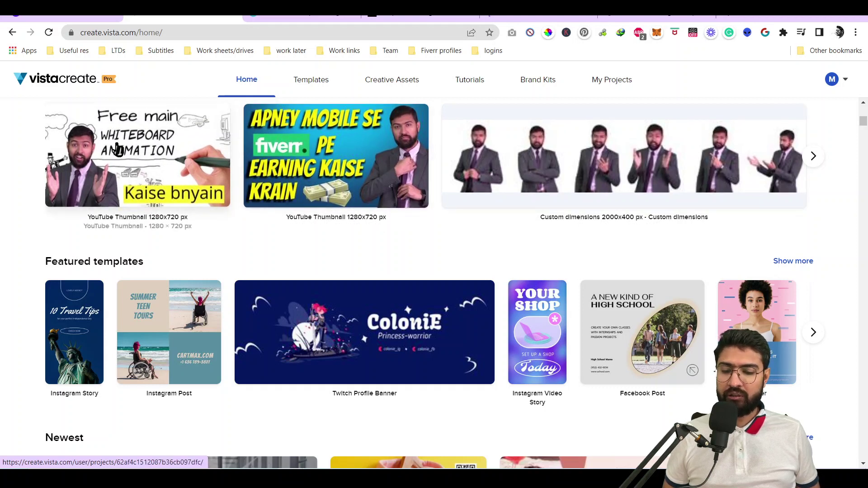
scroll(189, 203, "down", 5)
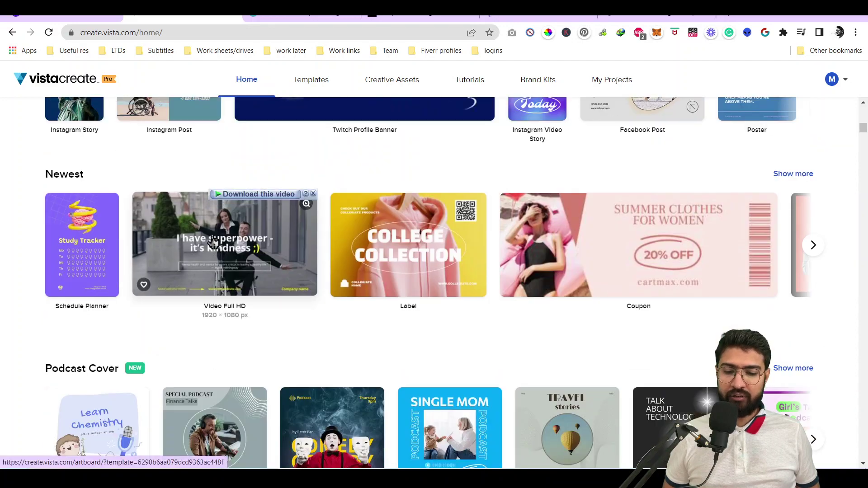
scroll(489, 276, "down", 5)
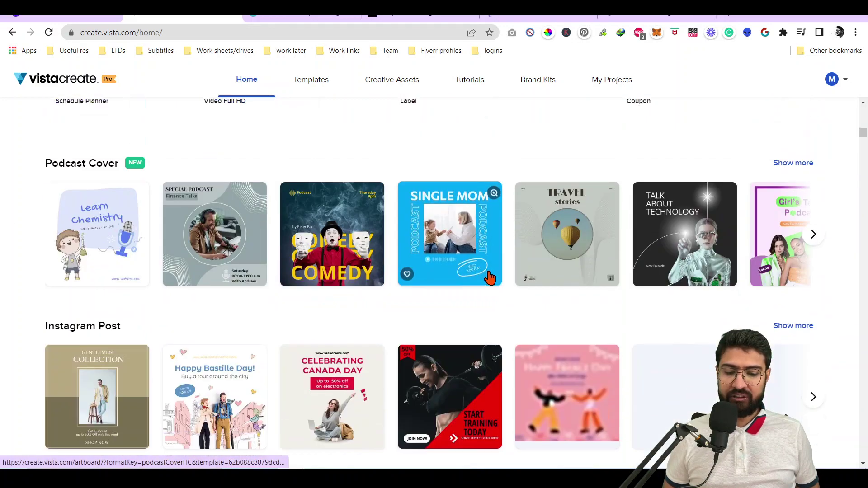
scroll(489, 277, "up", 15)
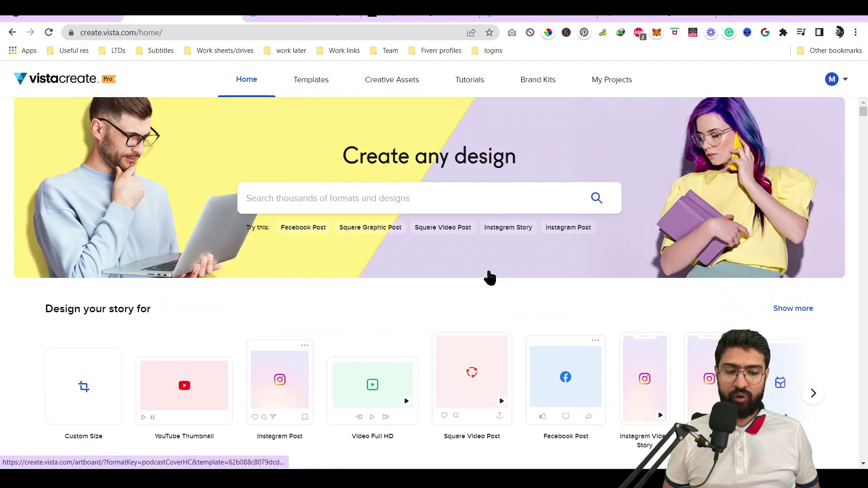
Step: Open the Earnings page from the profile menu and highlight the $6.40 balance
left_click(841, 87)
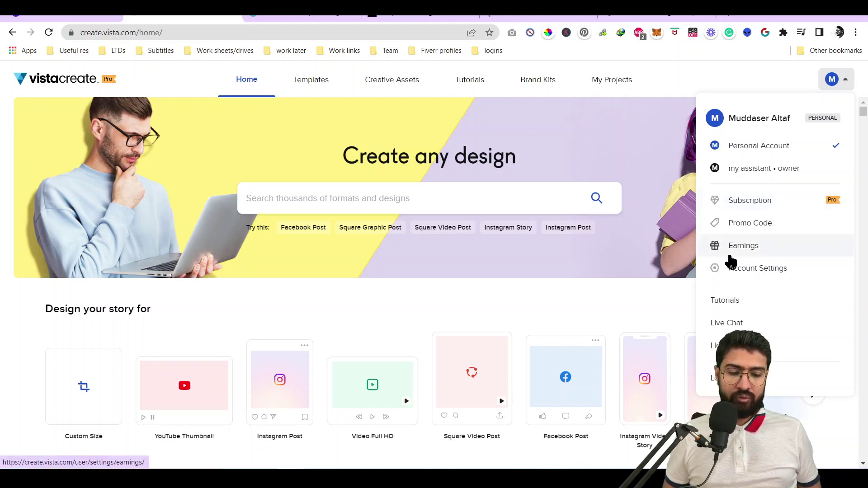
left_click(781, 248)
left_click_drag(329, 284, 370, 289)
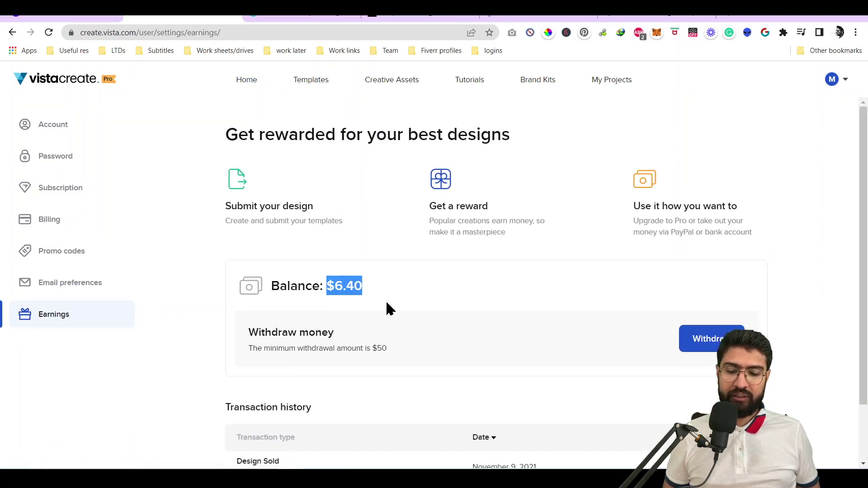
left_click(387, 302)
Step: Highlight the two Design Sold entries in the transaction history
scroll(387, 308, "down", 2)
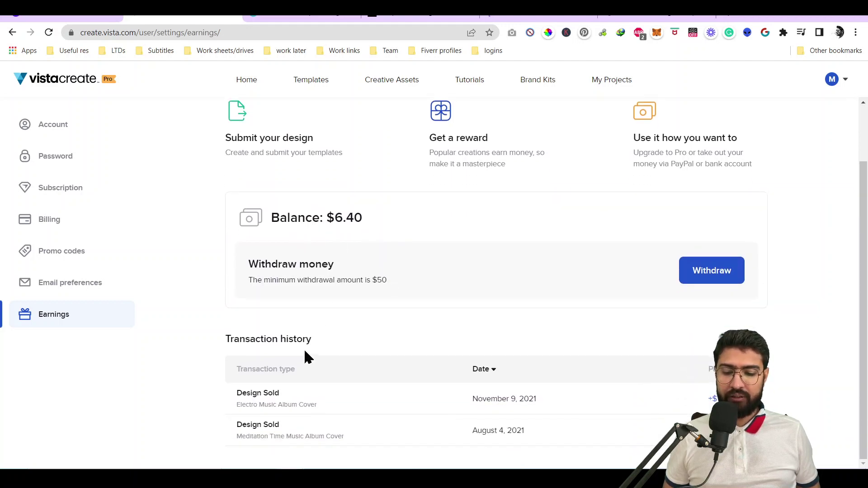
left_click_drag(236, 393, 286, 398)
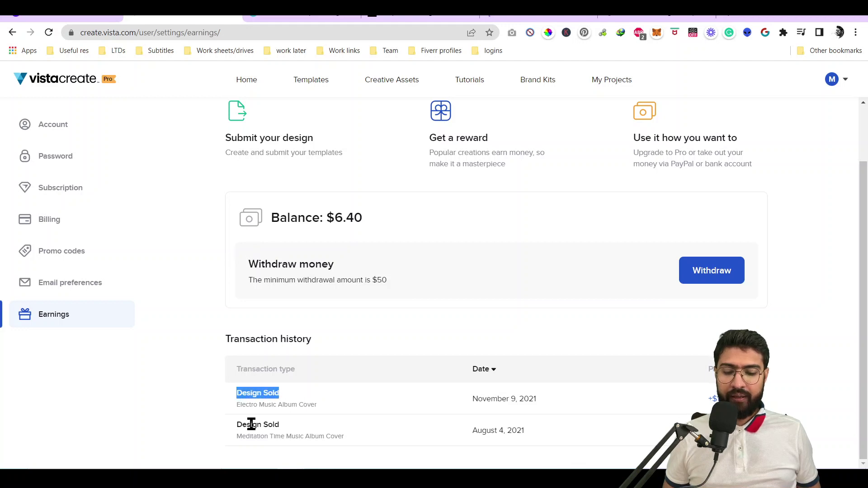
left_click_drag(237, 425, 274, 424)
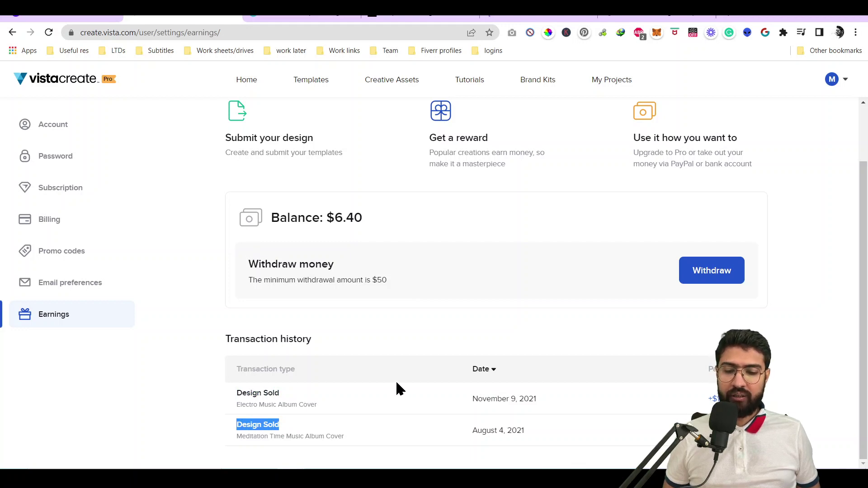
scroll(395, 379, "up", 2)
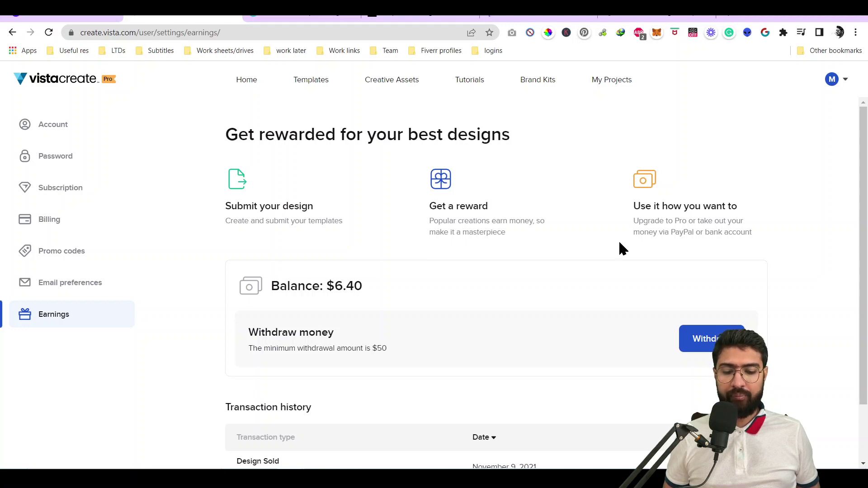
scroll(469, 248, "down", 2)
scroll(469, 248, "up", 2)
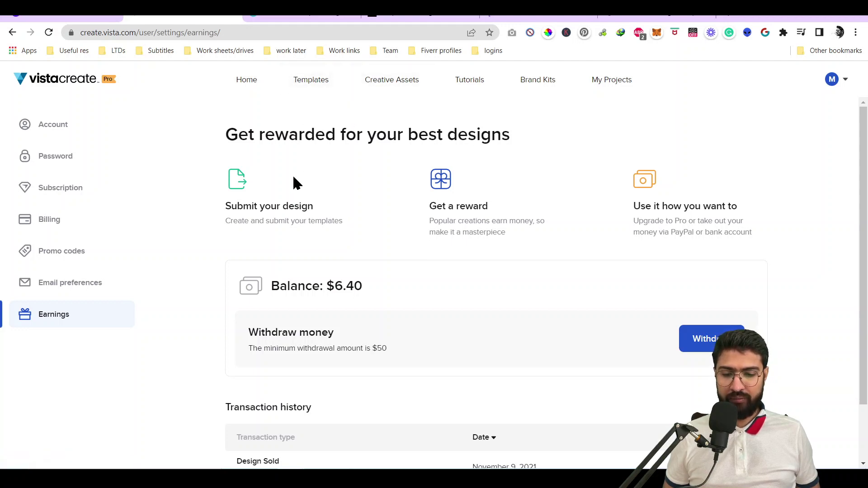
Step: Return to VistaCreate's home page and start a new 1280×720 YouTube Thumbnail design
left_click(70, 92)
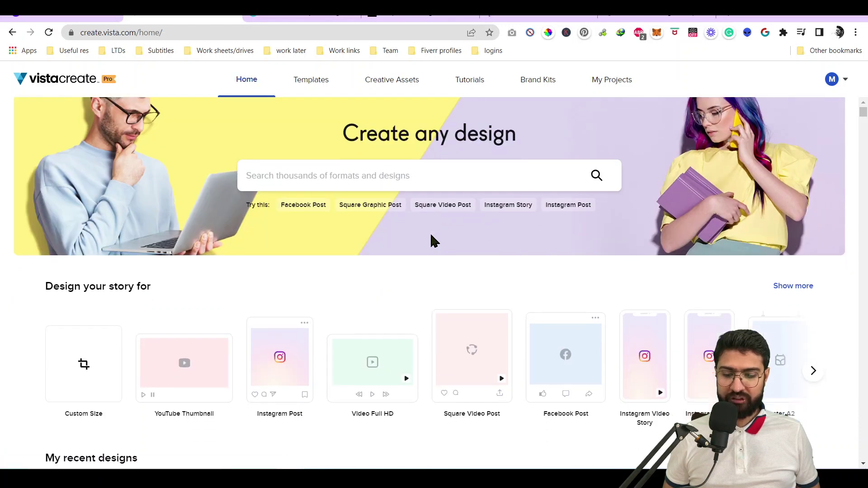
scroll(430, 232, "down", 2)
scroll(431, 236, "down", 2)
left_click(154, 258)
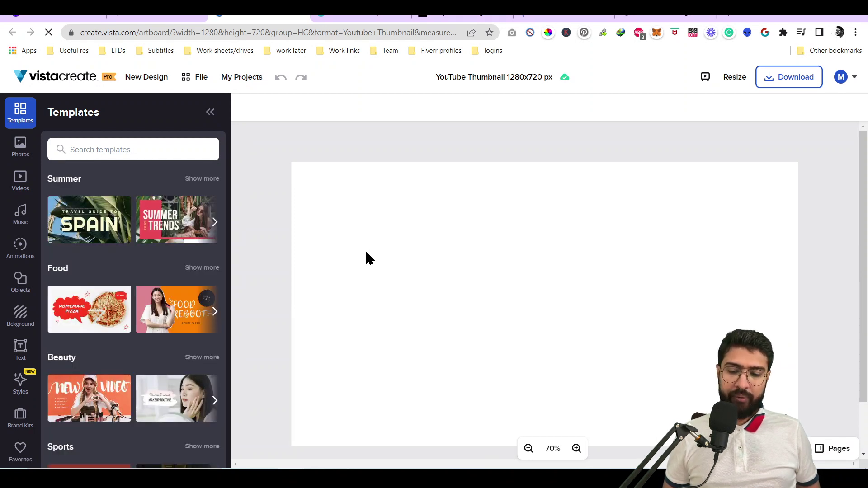
Step: Apply the Travel Guide to Spain template and give SPAIN a Text Box effect
left_click(77, 225)
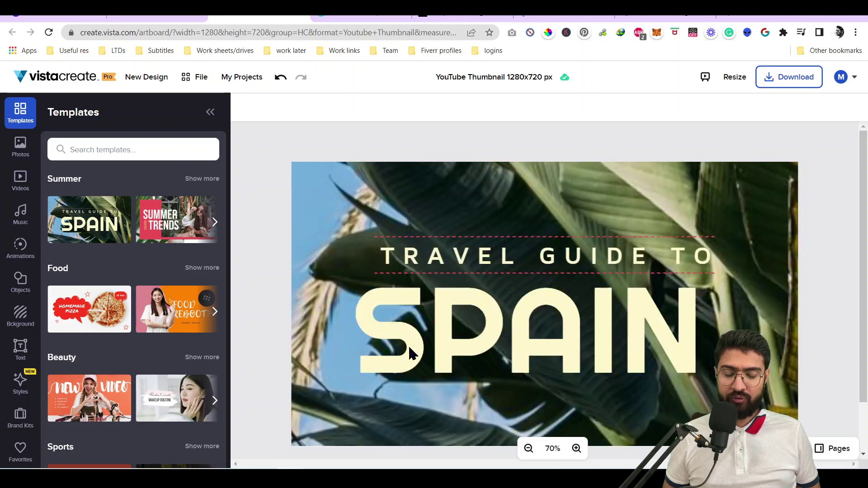
left_click_drag(478, 349, 479, 353)
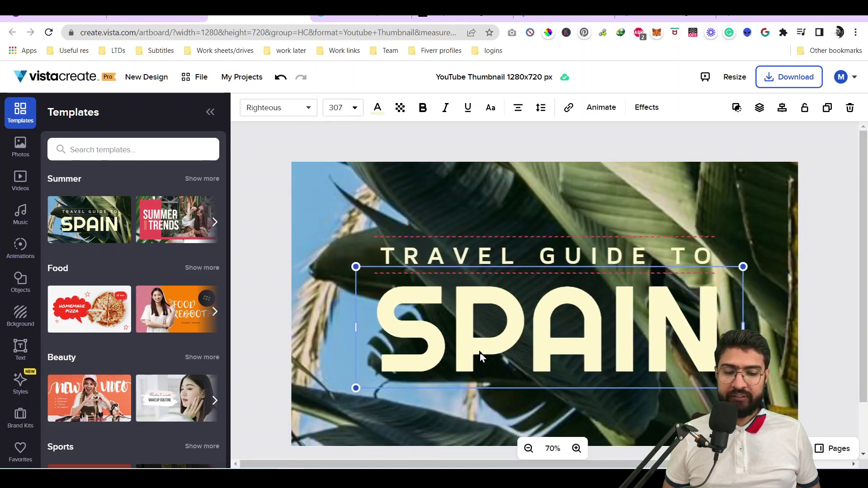
left_click(649, 111)
left_click(161, 171)
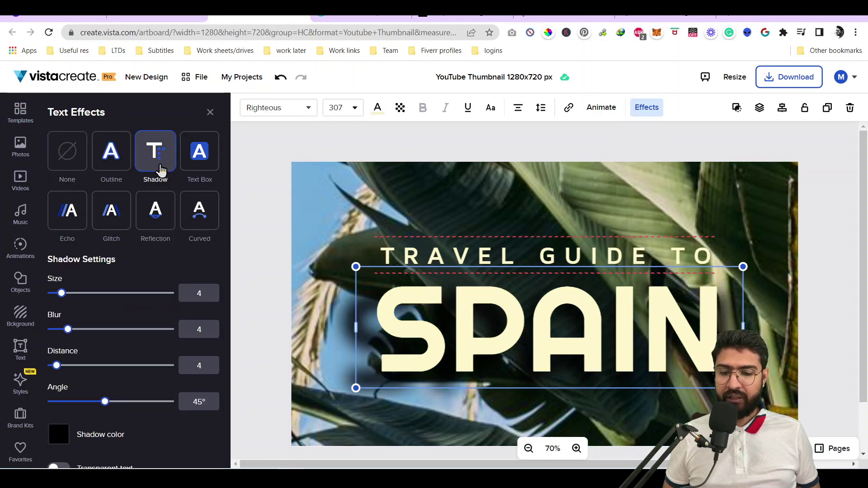
left_click(190, 167)
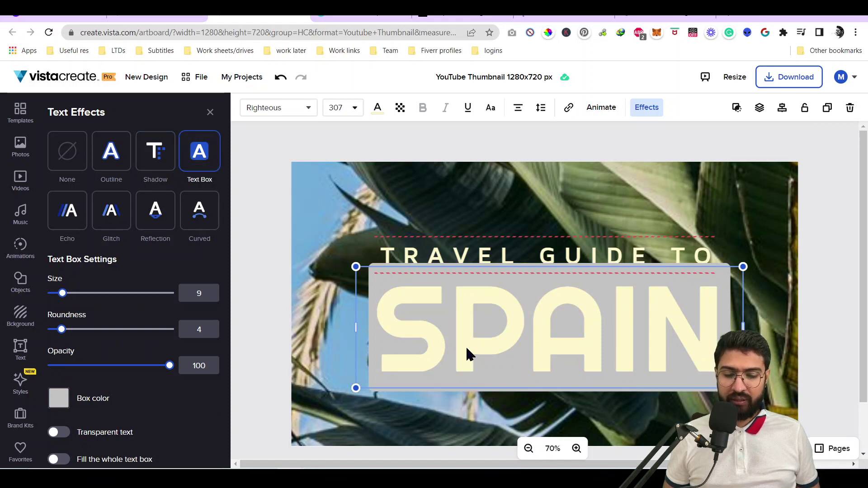
Step: Nudge the boxed SPAIN text slightly lower and colour its box red #FC0000
mouse_move(467, 353)
left_mouse_down()
mouse_move(479, 364)
mouse_move(450, 363)
mouse_move(464, 363)
left_mouse_up()
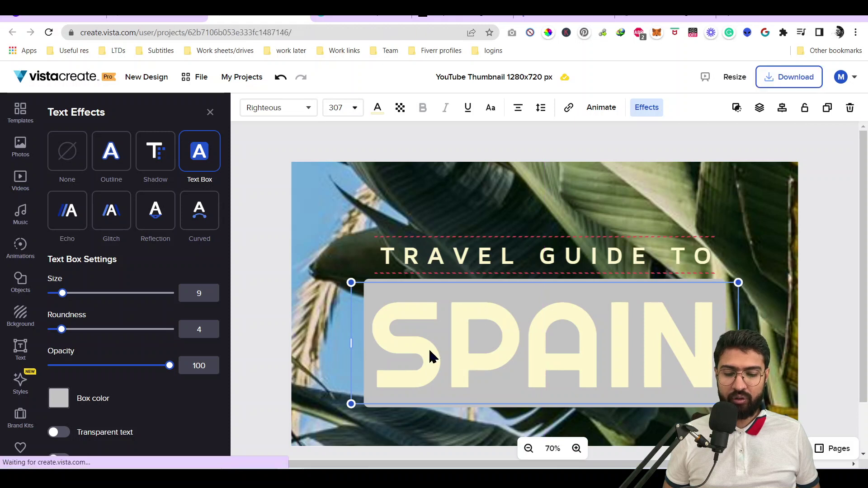
left_click(59, 398)
left_click(217, 135)
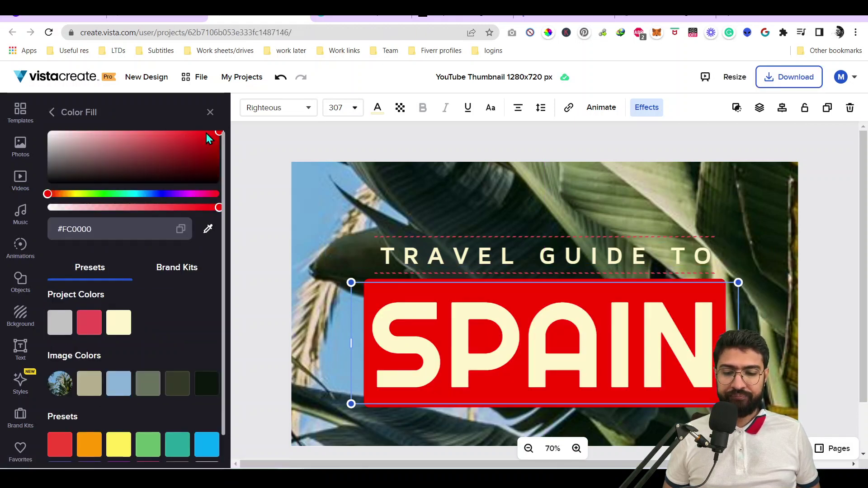
left_click(838, 243)
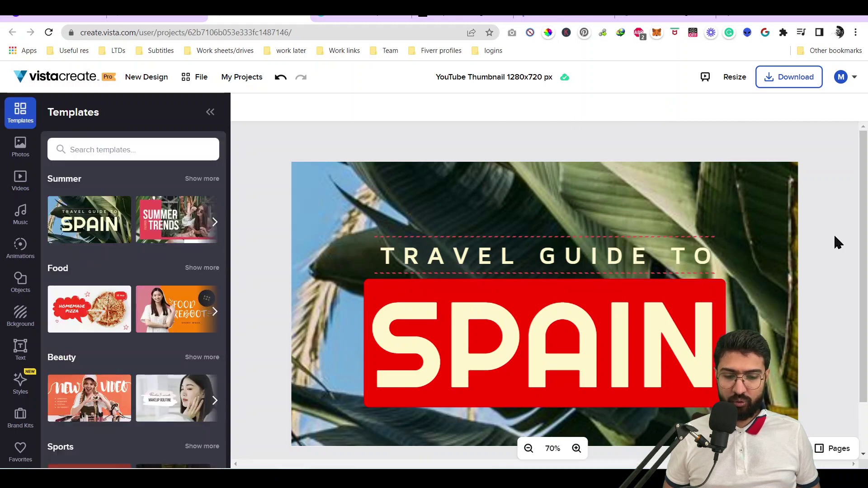
left_click(529, 268)
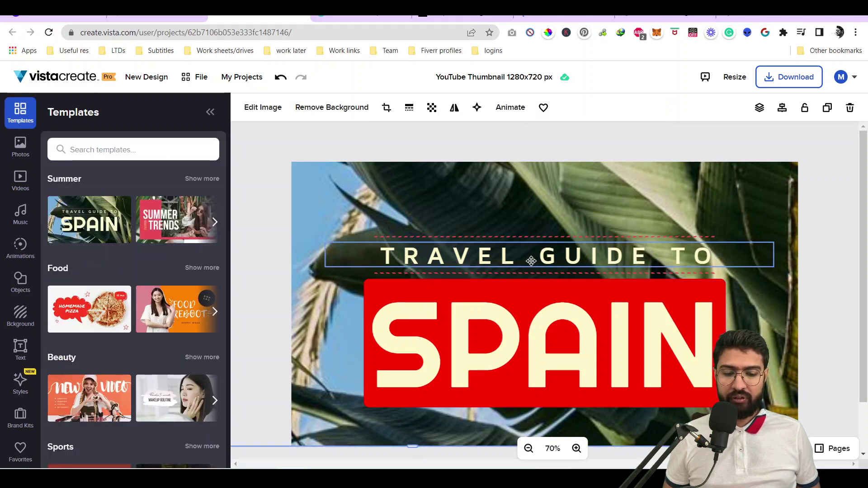
Step: Add an Outline effect of thickness 5 to the TRAVEL GUIDE TO title
left_click(531, 261)
left_click(646, 108)
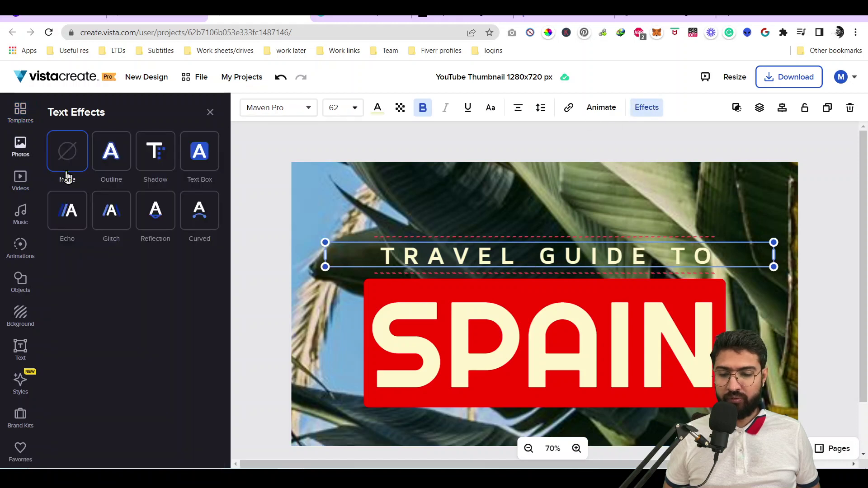
left_click(104, 164)
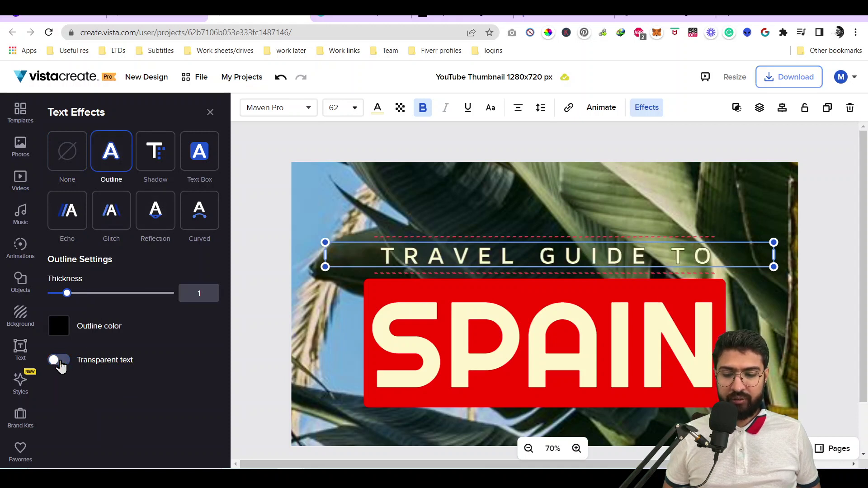
left_click(96, 293)
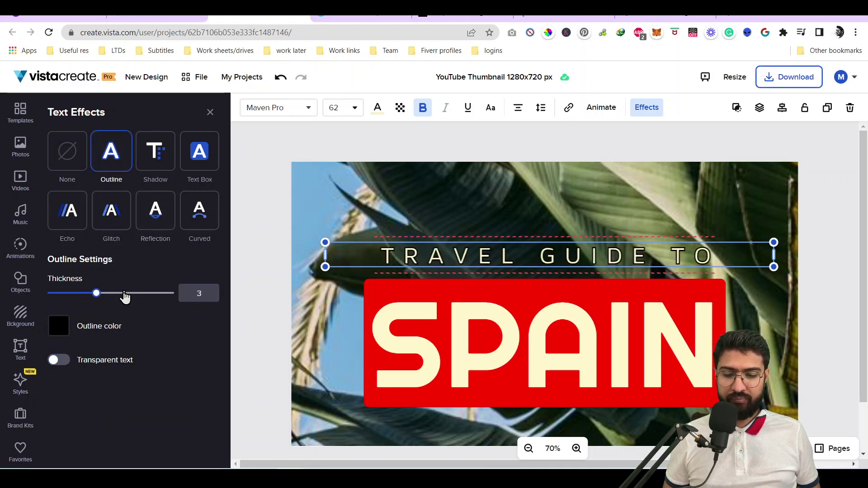
left_click(125, 294)
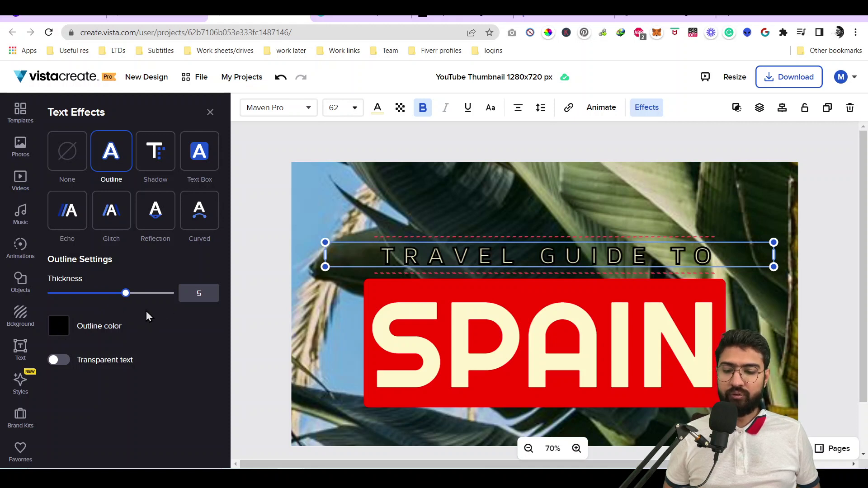
Step: Set the title's outline colour to bright green #51FF3D
left_click(112, 322)
left_click(48, 132)
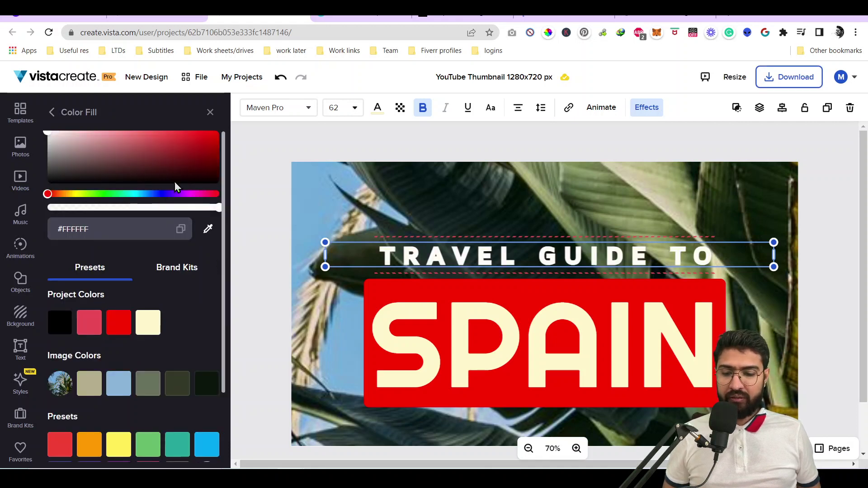
left_click(103, 195)
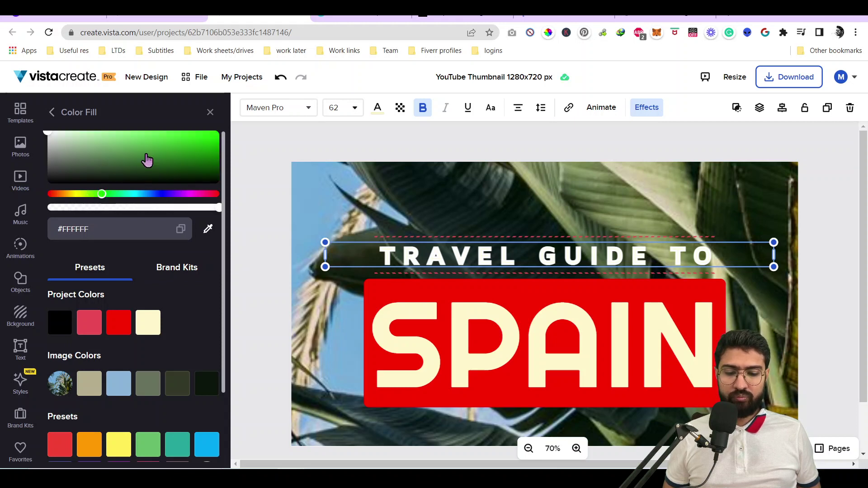
left_click_drag(147, 160, 179, 130)
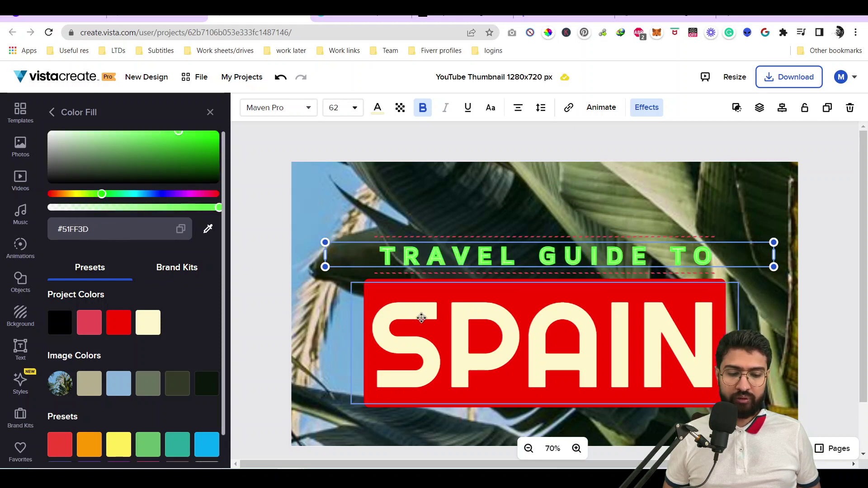
left_click(808, 263)
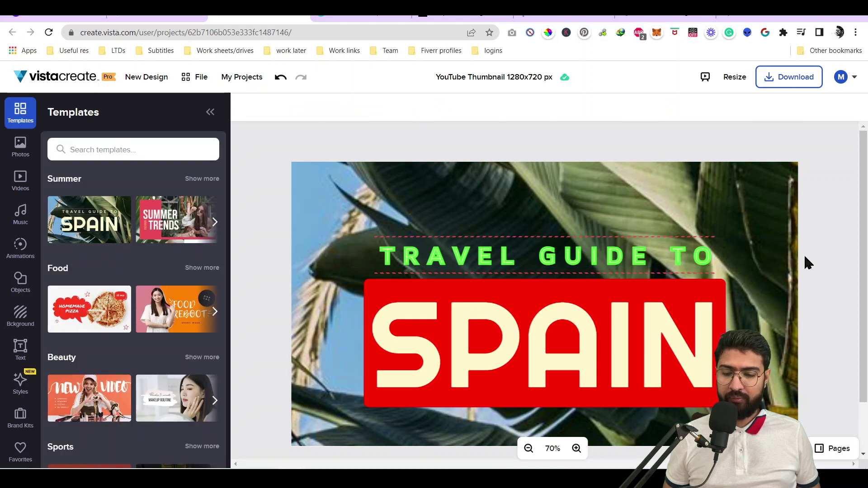
scroll(808, 263, "down", 2)
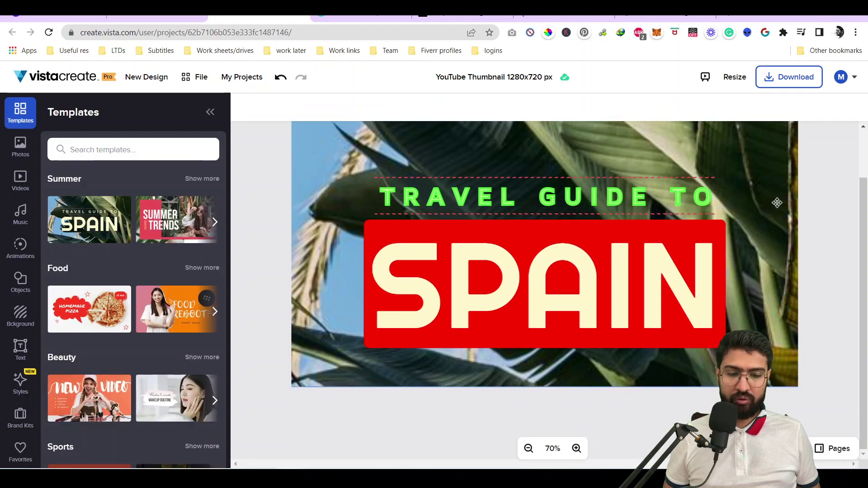
Step: Check the MP4 and GIF options in Download settings, then close without downloading
left_click(781, 78)
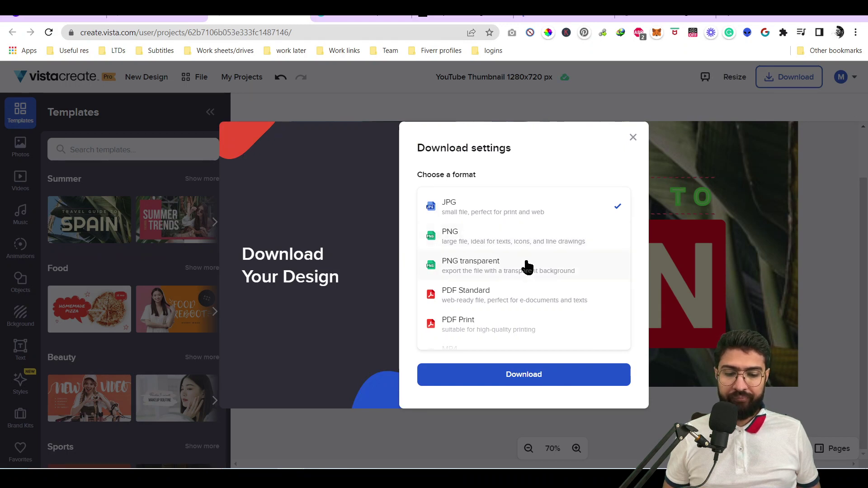
scroll(511, 321, "down", 2)
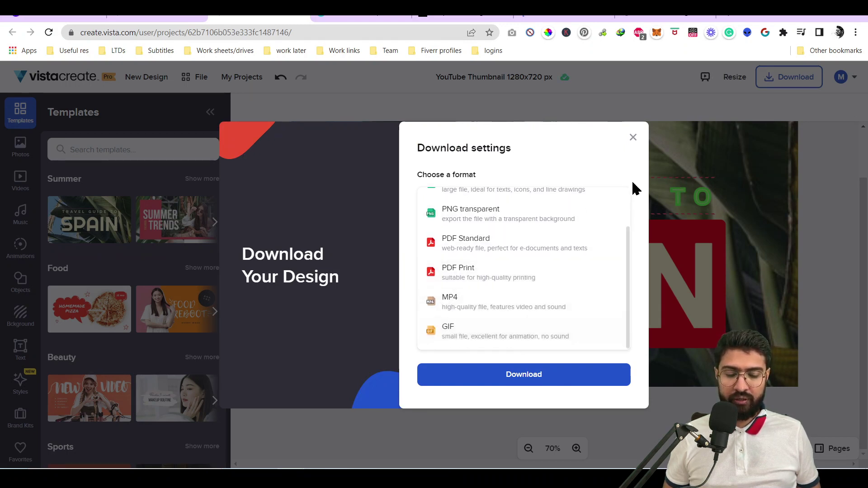
left_click(631, 138)
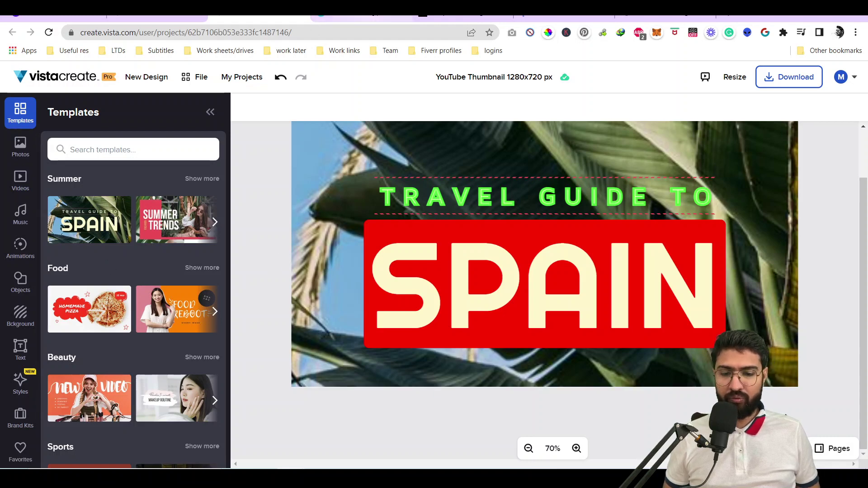
Step: Switch to the FotoJet site and scroll its homepage down to the Photo Editor section
key("ctrl+Tab")
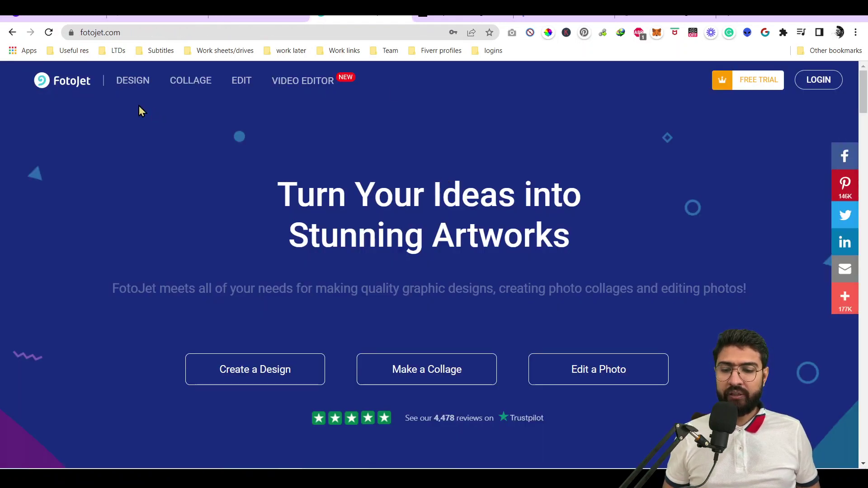
scroll(221, 172, "down", 12)
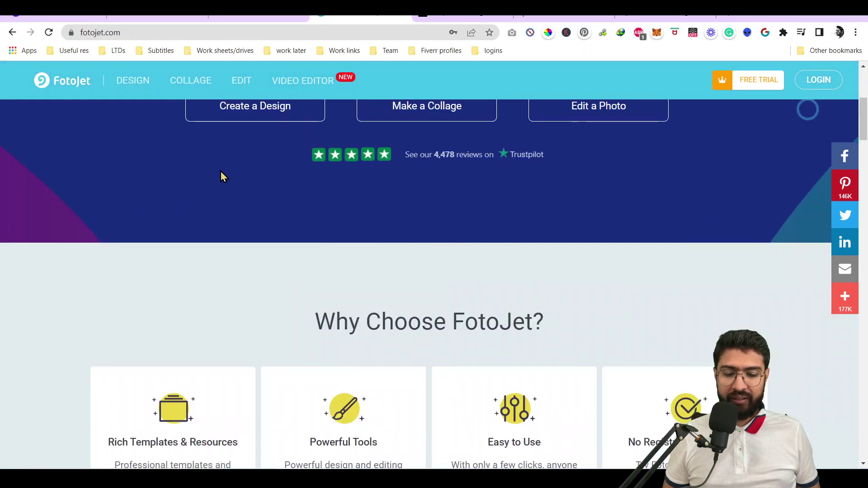
scroll(220, 172, "up", 8)
scroll(221, 172, "up", 4)
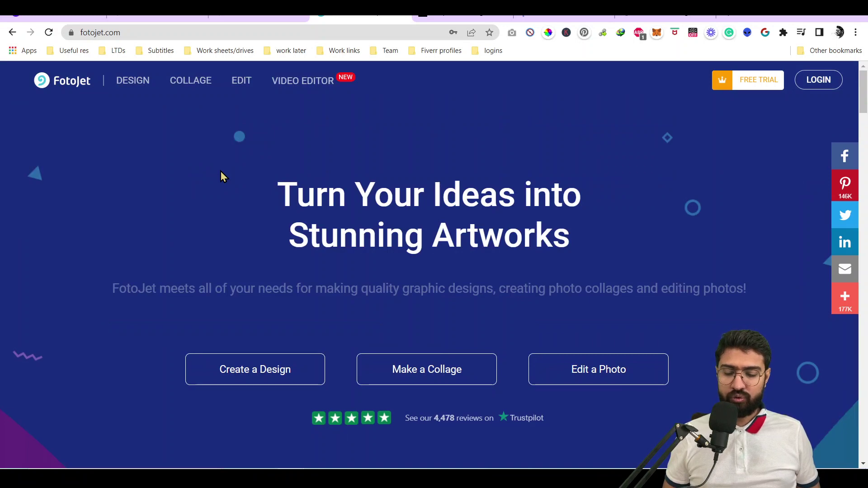
scroll(211, 172, "down", 15)
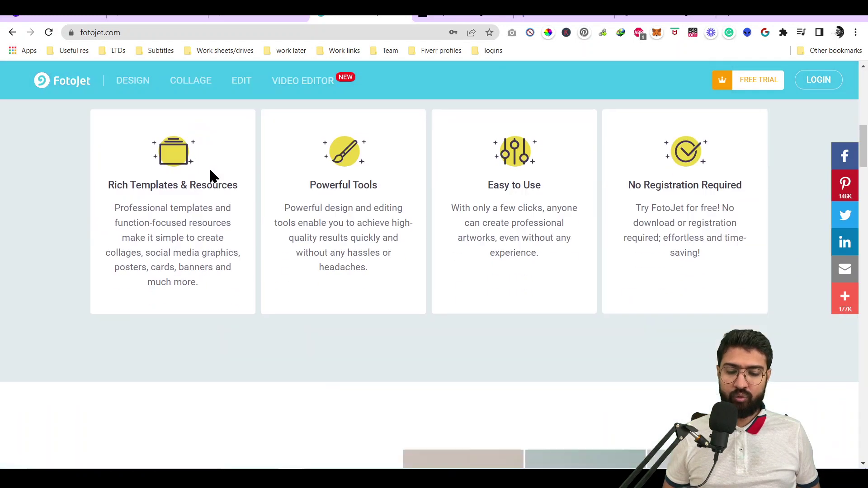
scroll(211, 170, "down", 9)
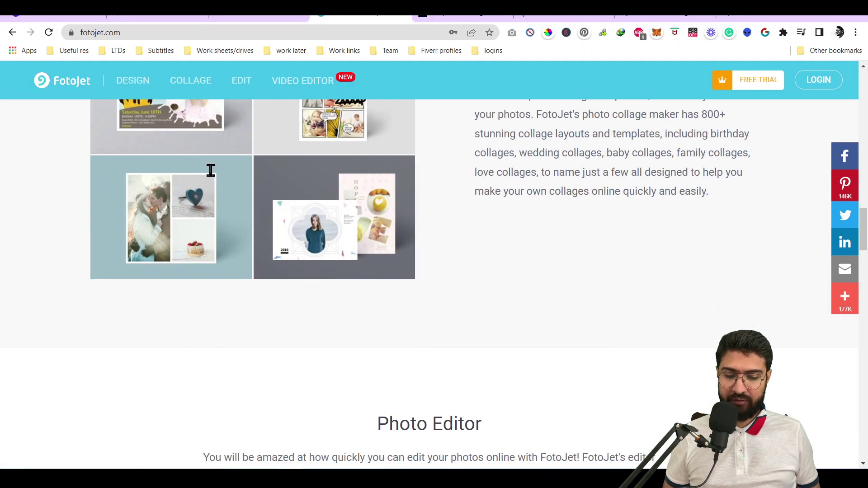
scroll(398, 307, "up", 12)
scroll(398, 304, "down", 10)
scroll(409, 225, "up", 6)
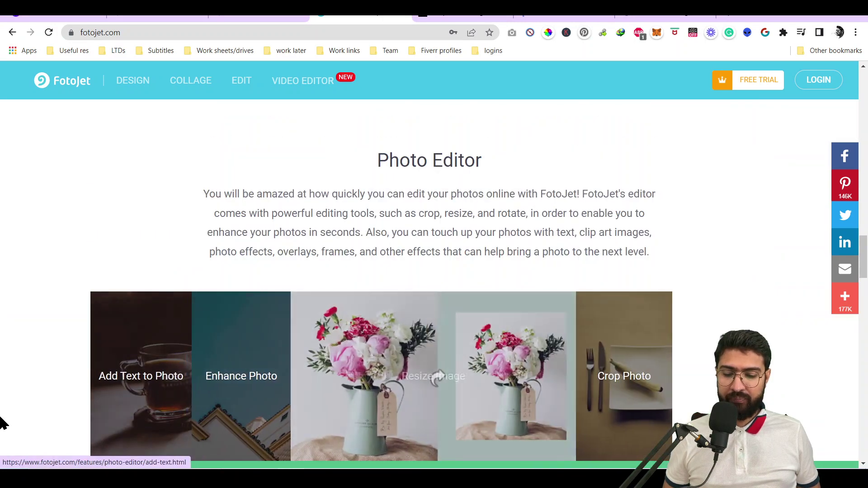
key("super")
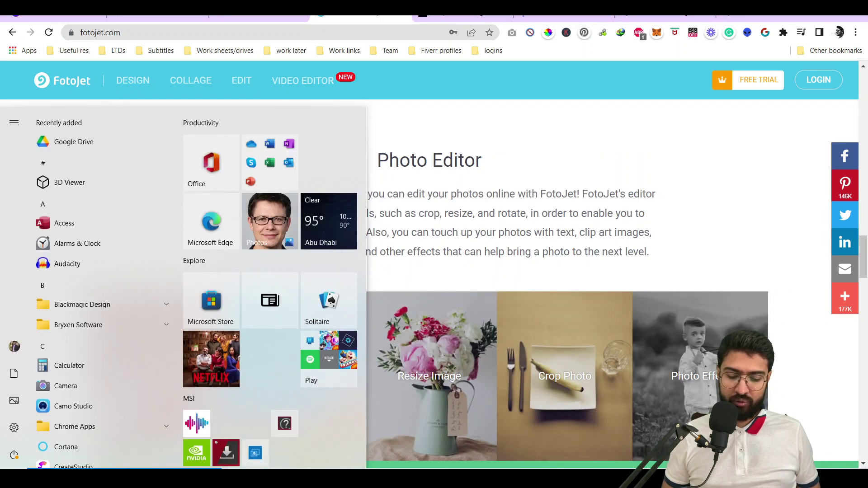
type("foto")
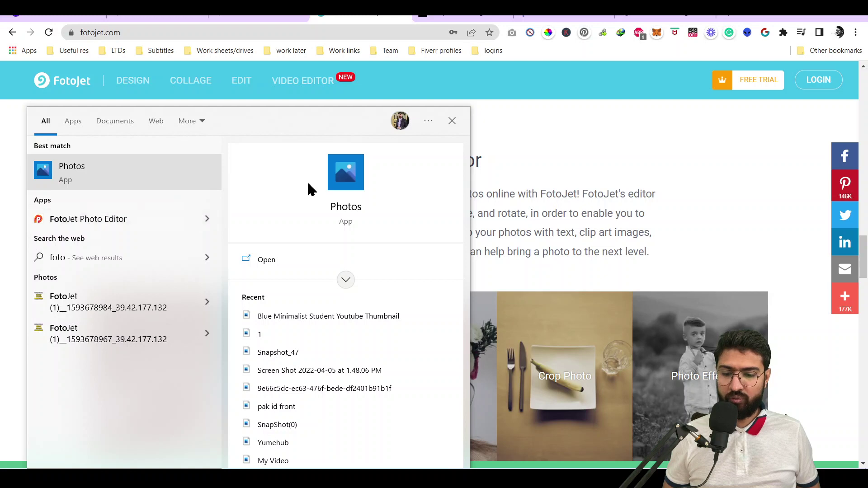
left_click(565, 216)
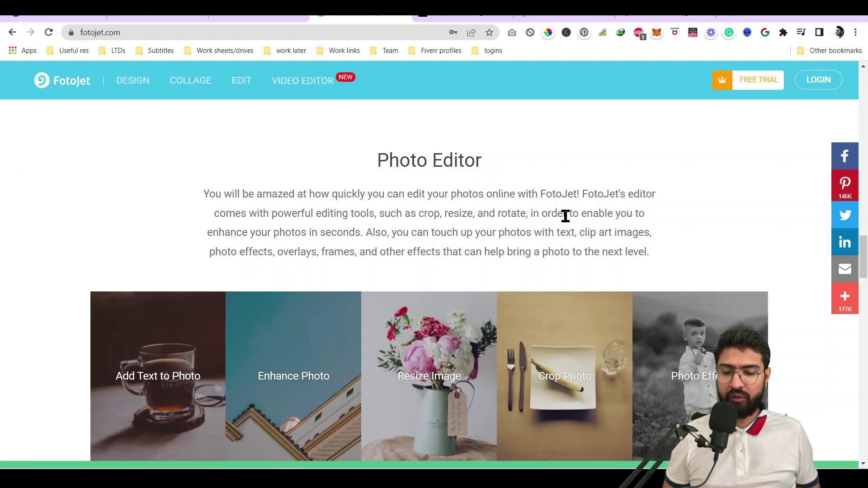
Step: Open and dismiss FotoJet's login form, then open the DESIGN maker's Create New page
scroll(566, 216, "up", 10)
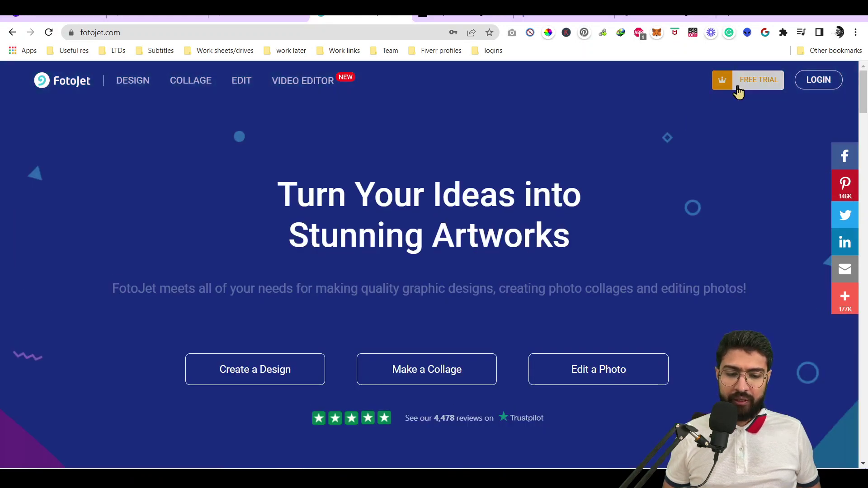
left_click(819, 80)
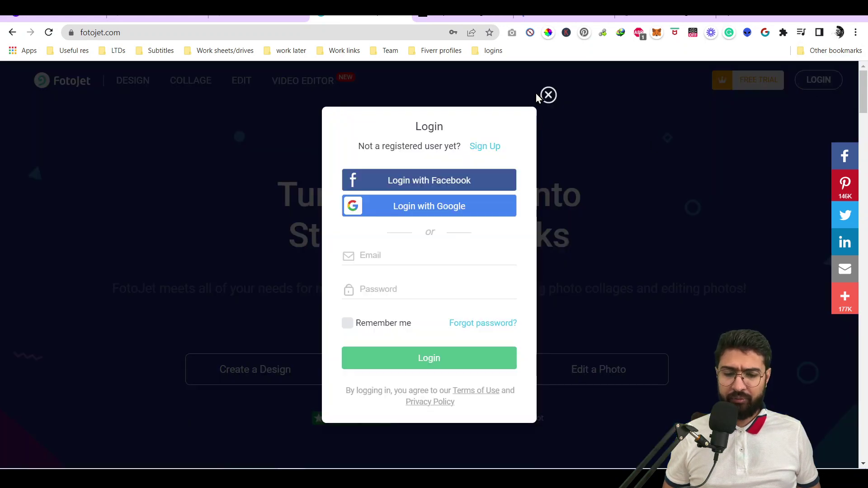
left_click(424, 261)
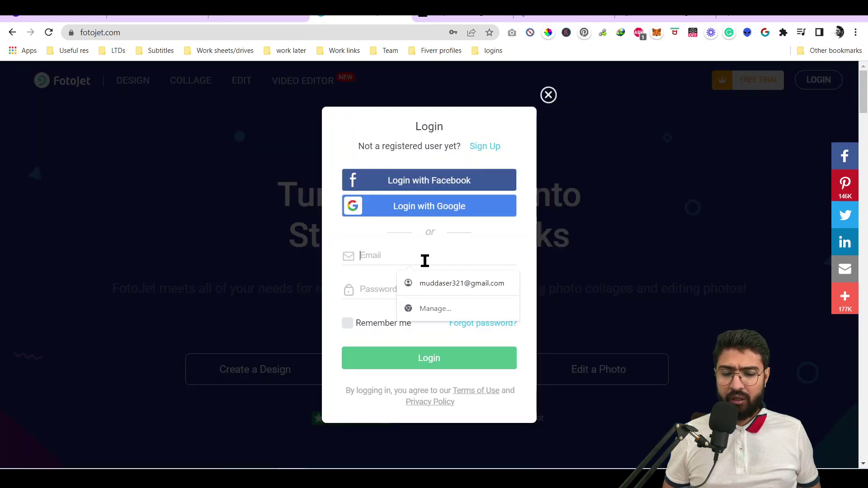
left_click(549, 95)
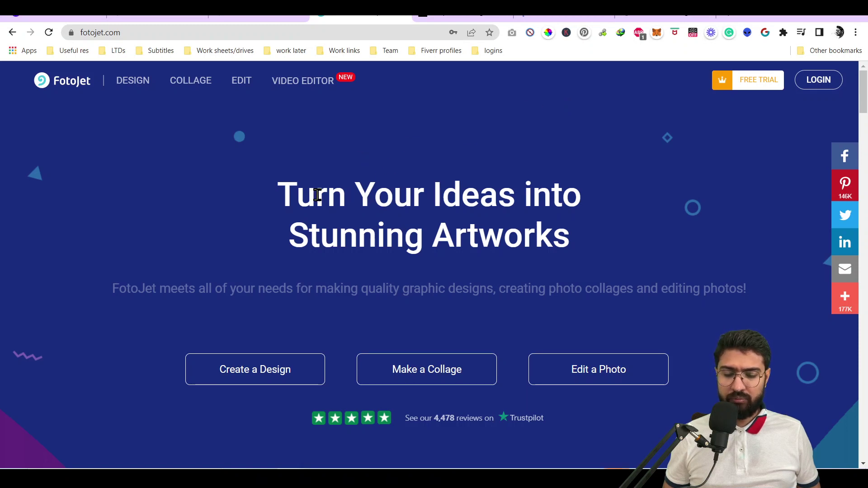
left_click_drag(277, 194, 560, 266)
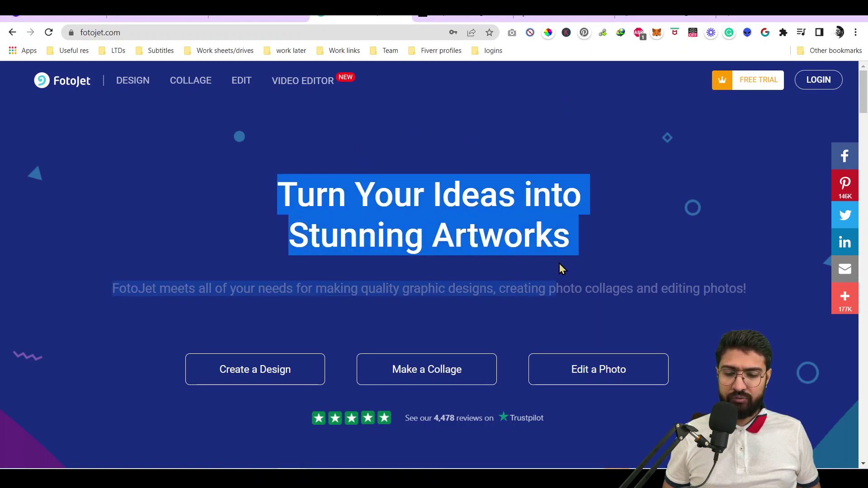
left_click(128, 85)
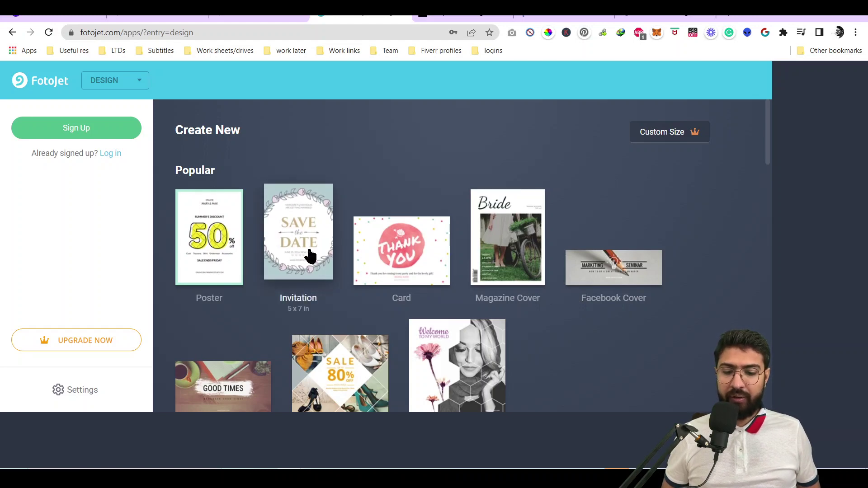
Step: Start a 1280×720 FotoJet YouTube Thumbnail with the TOP10 SPORTS template, then move to Simplified's pricing page
scroll(373, 272, "down", 12)
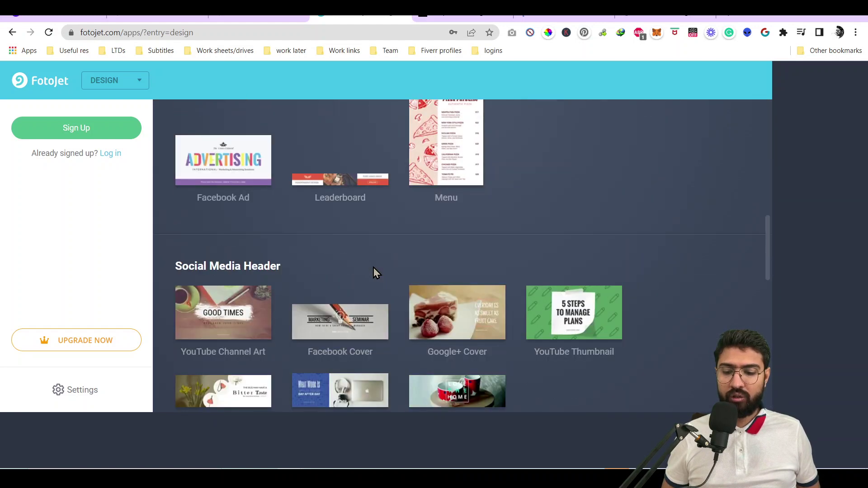
scroll(374, 271, "down", 6)
scroll(553, 285, "up", 6)
left_click(604, 319)
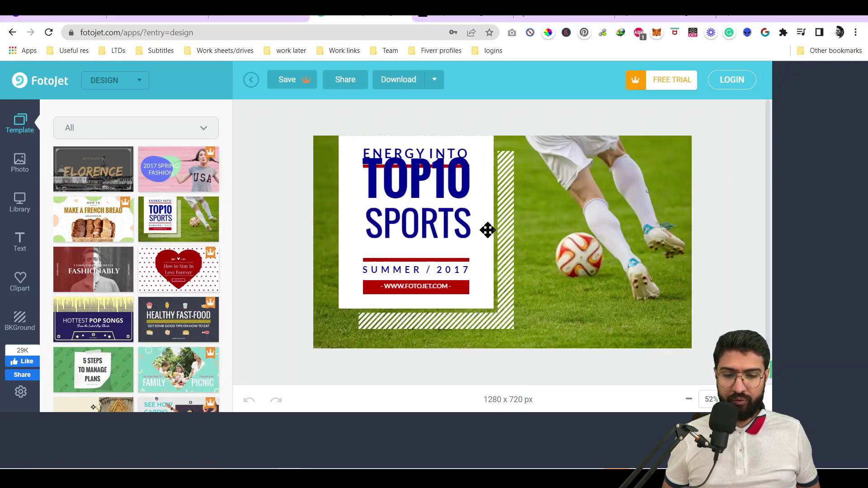
left_click(430, 16)
Step: Review the Free Forever plan's background remover, AI assistant and free templates features on Simplified's pricing page
scroll(374, 165, "up", 8)
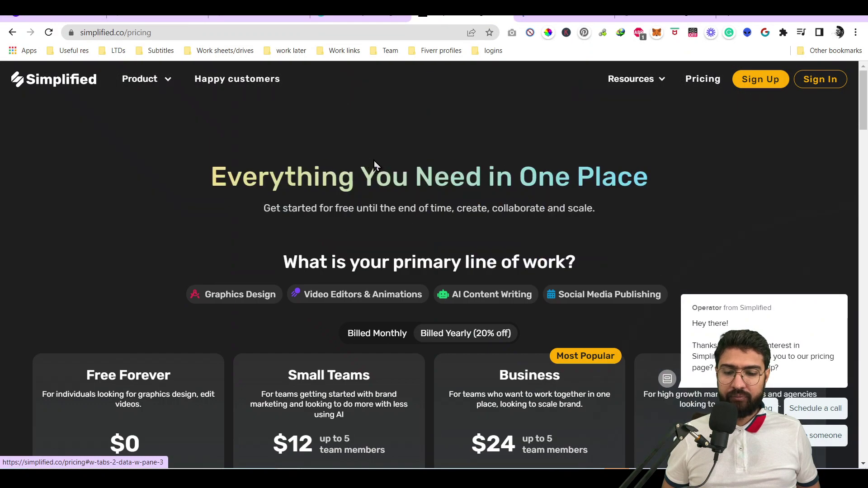
scroll(374, 166, "down", 3)
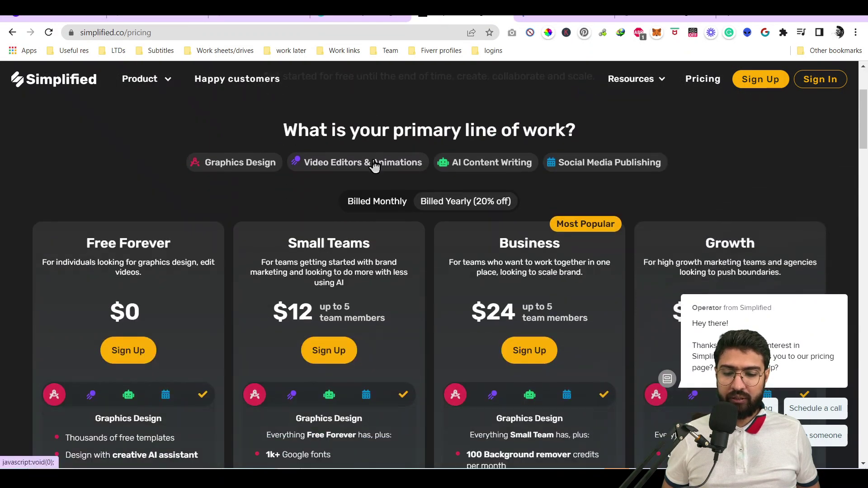
scroll(375, 165, "down", 3)
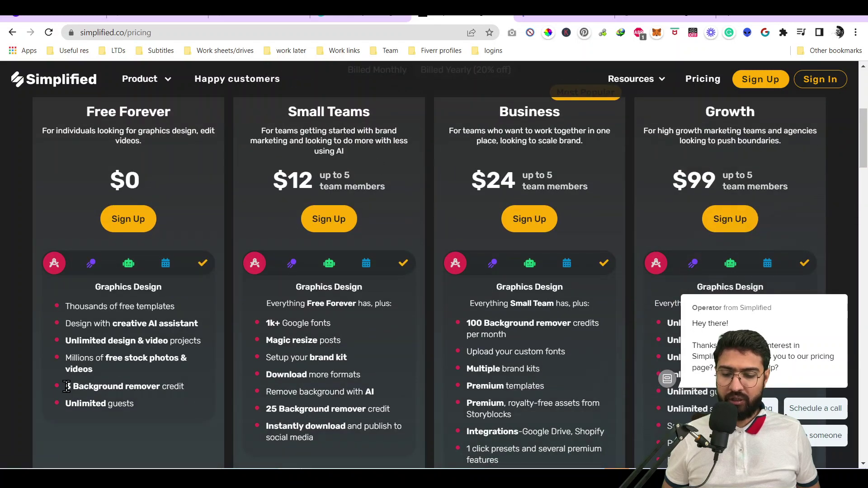
left_click_drag(67, 386, 190, 392)
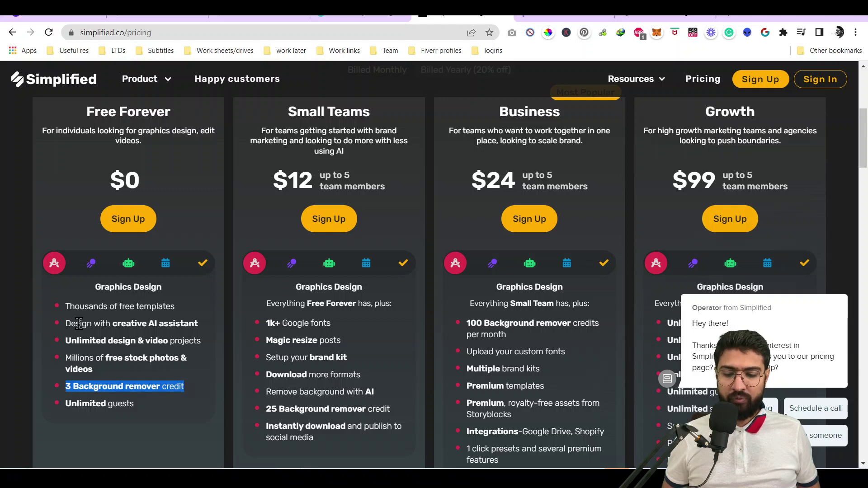
left_click_drag(79, 324, 196, 322)
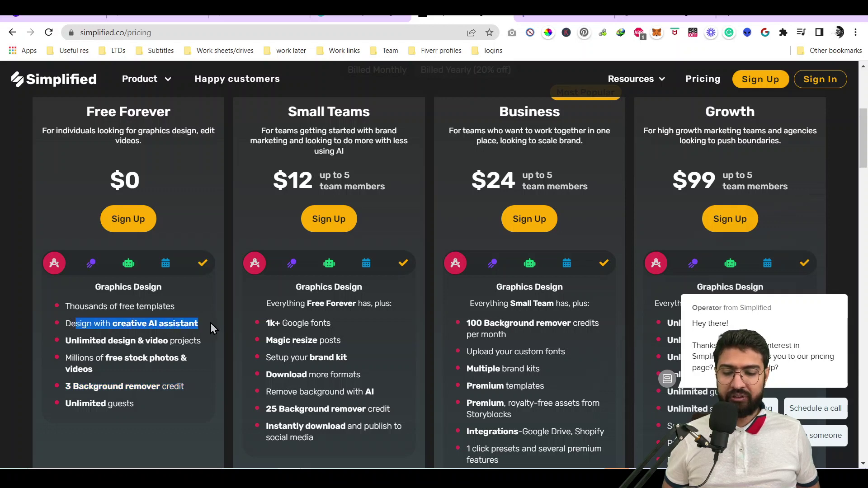
scroll(211, 324, "down", 3)
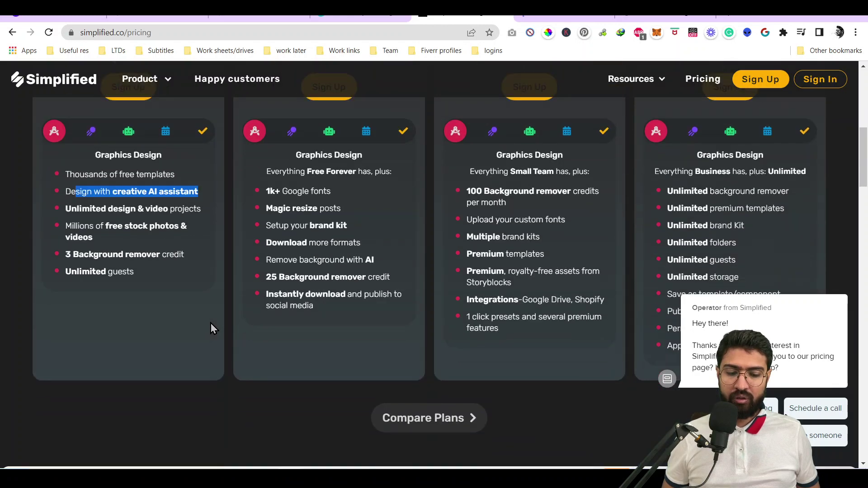
scroll(211, 323, "up", 3)
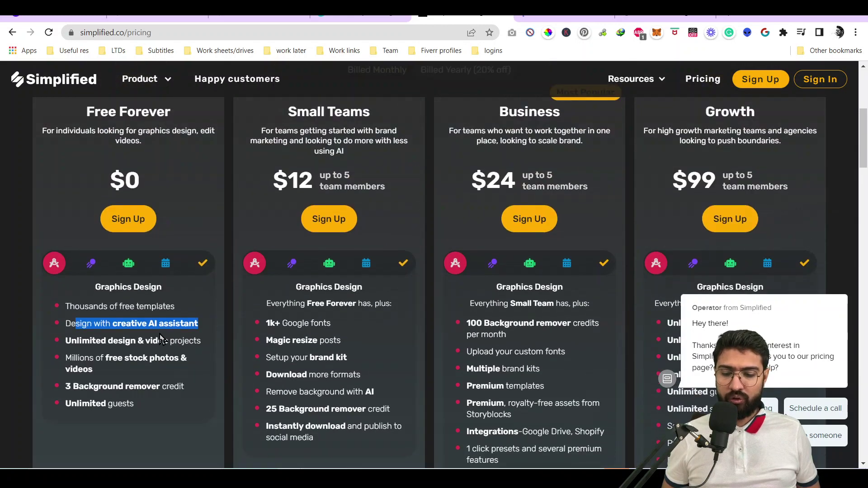
left_click_drag(85, 306, 193, 324)
scroll(171, 316, "up", 6)
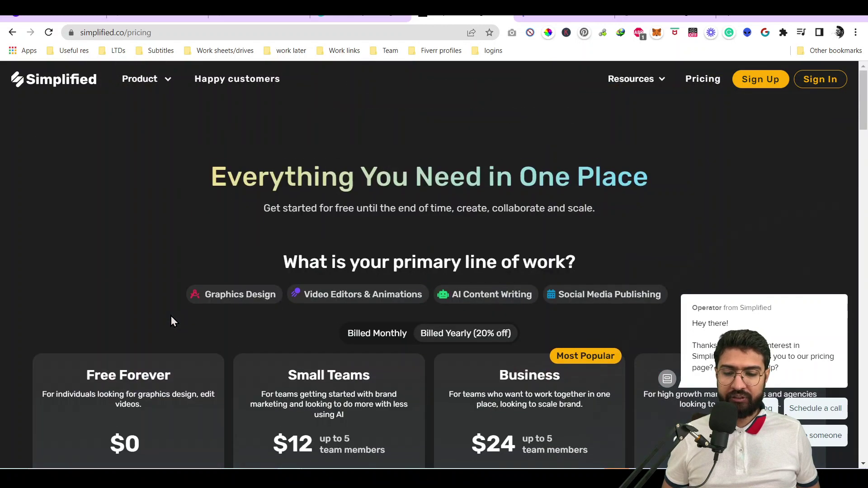
Step: Look over Simplified's graphic design page, then switch to the pixlr.com homepage tab
mouse_move(146, 84)
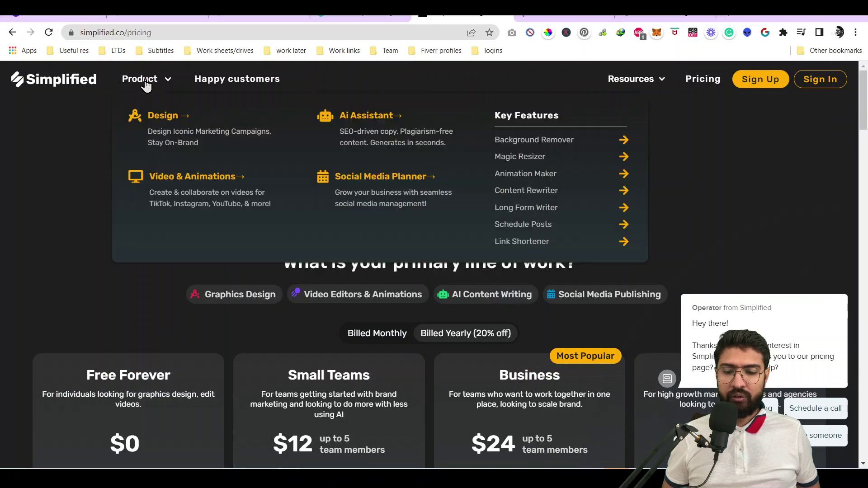
left_click(167, 120)
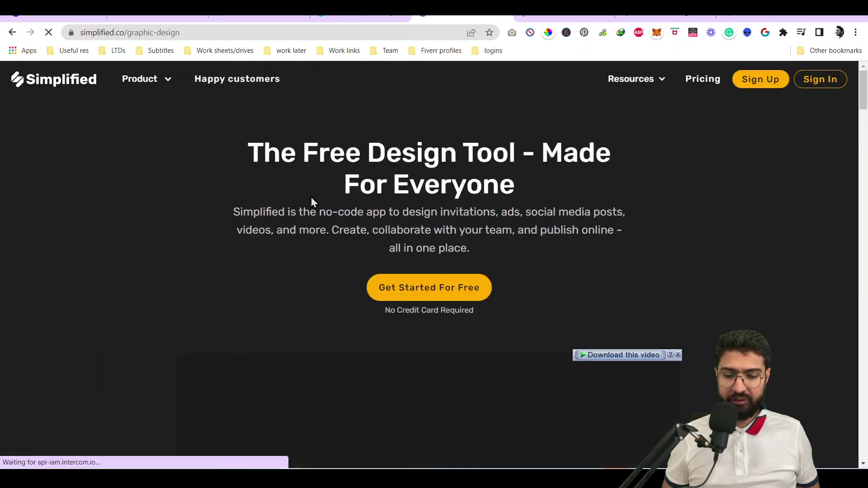
scroll(512, 213, "down", 6)
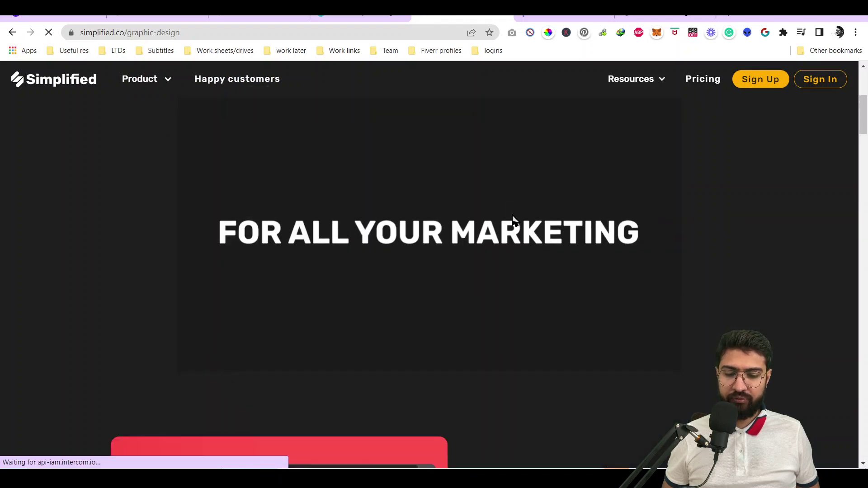
scroll(511, 213, "up", 6)
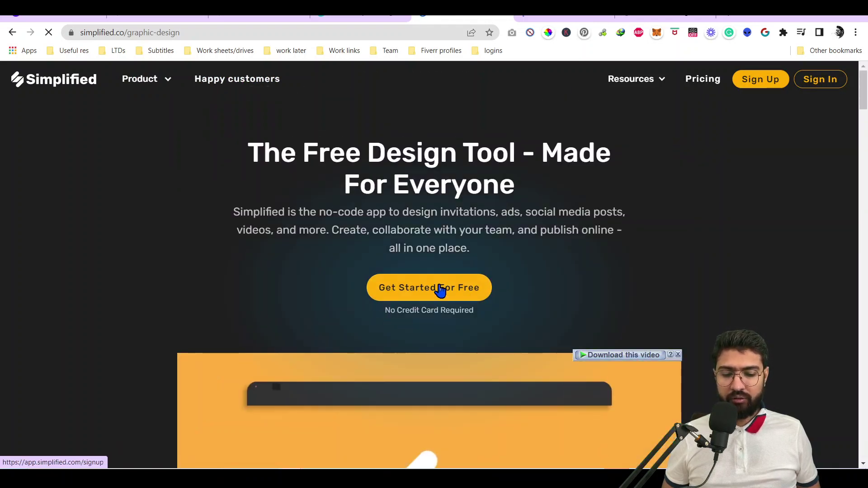
scroll(446, 291, "down", 5)
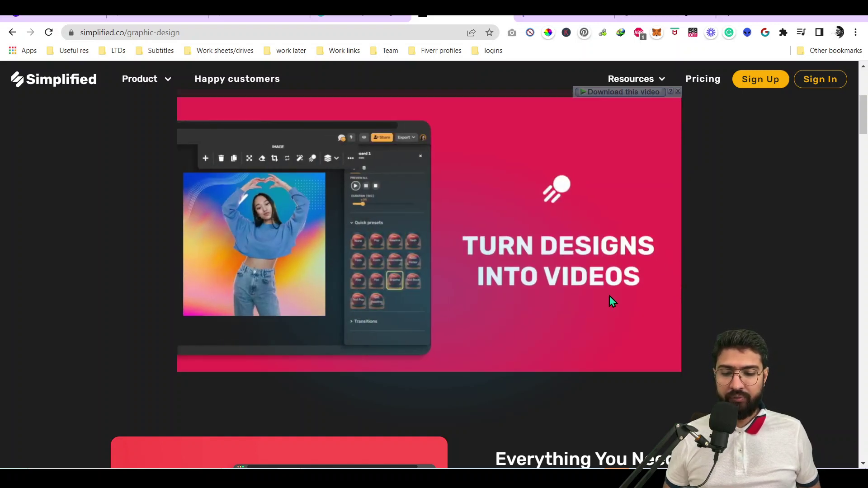
left_click(565, 19)
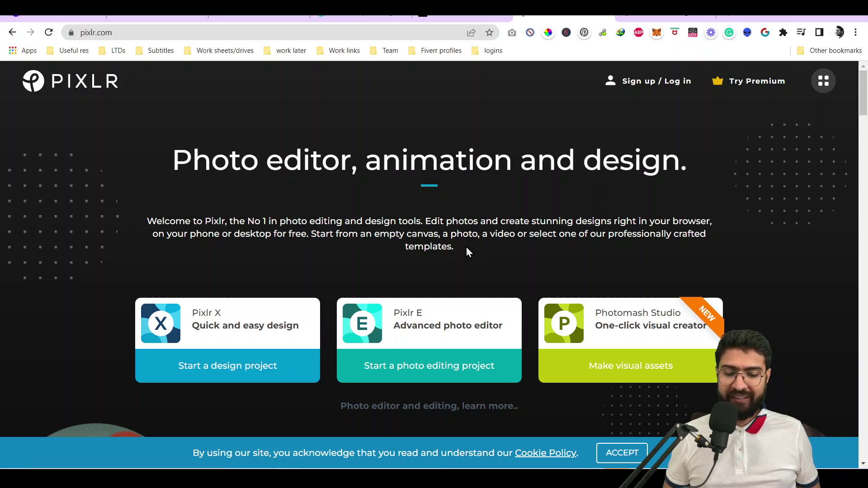
Step: Start a photo editing project in Pixlr E from Pixlr's homepage
scroll(466, 248, "down", 3)
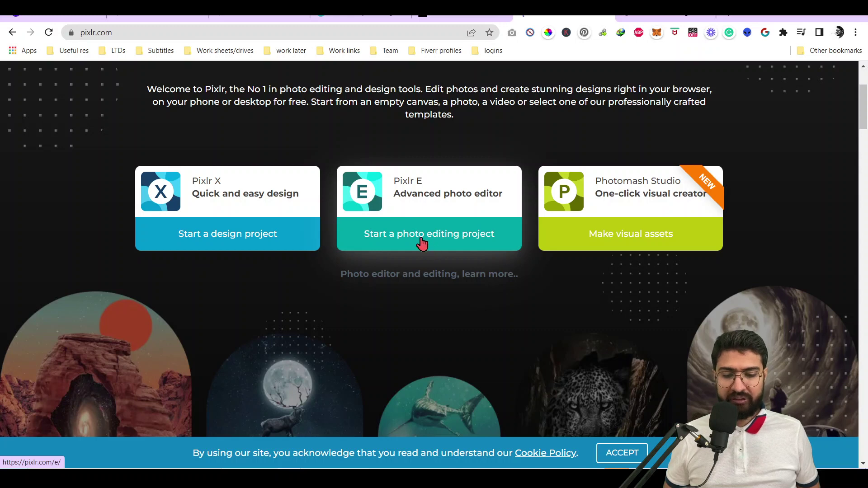
left_click(423, 243)
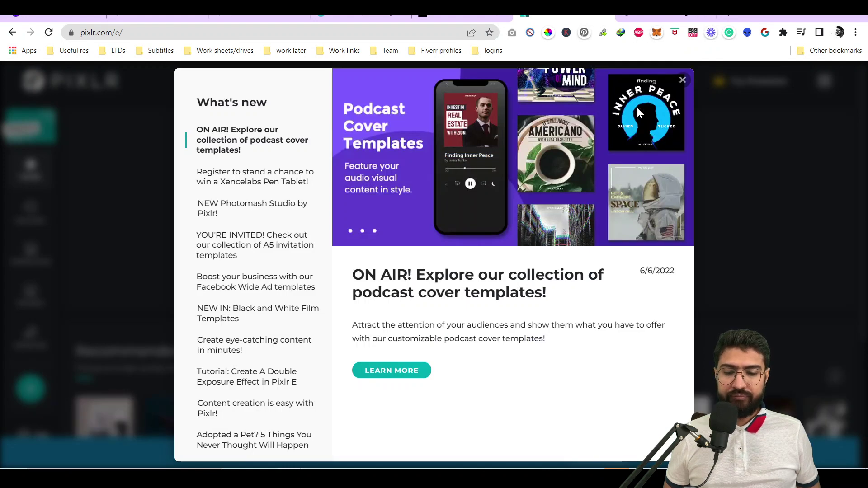
Step: Dismiss the What's new announcements and load the Happy Birthday Buddy template into the editor
left_click(683, 80)
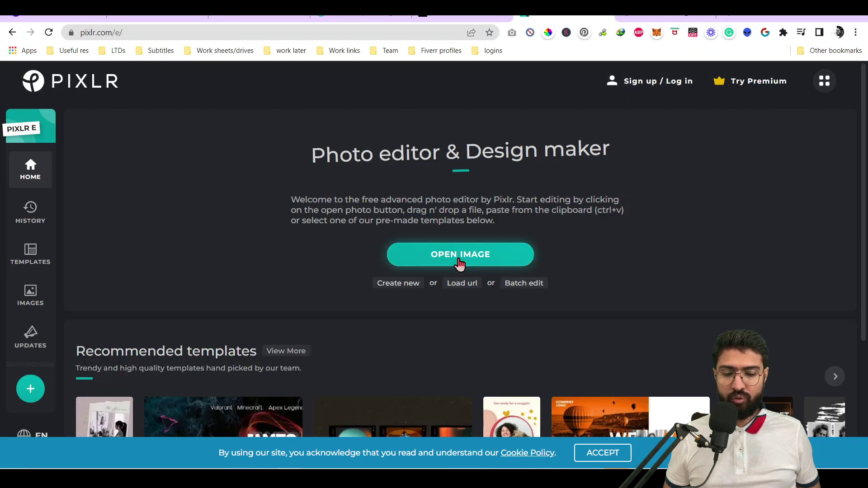
scroll(460, 264, "down", 3)
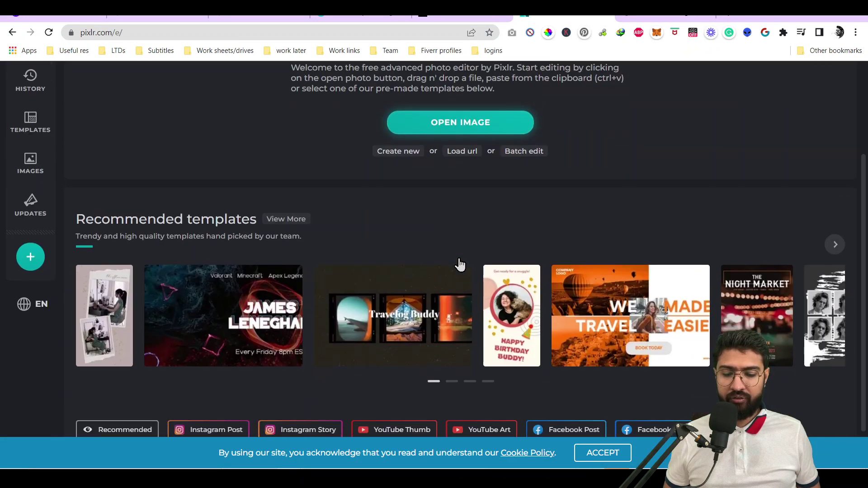
left_click(511, 305)
left_click(581, 376)
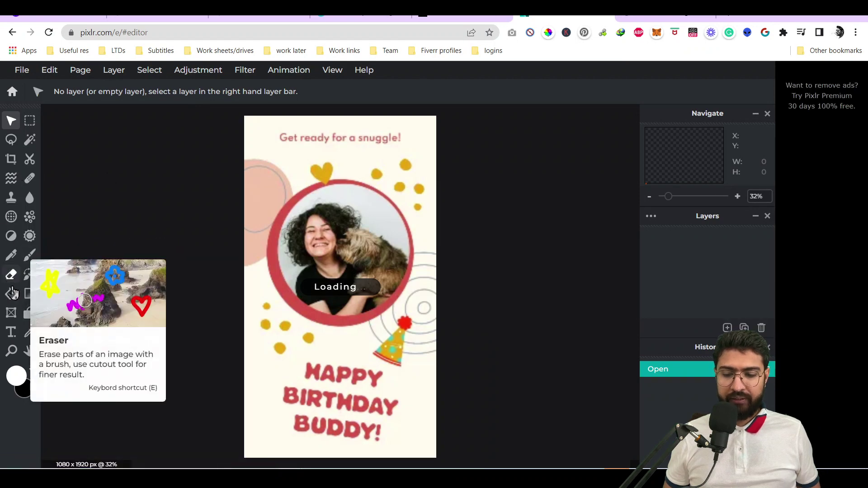
left_click(334, 263)
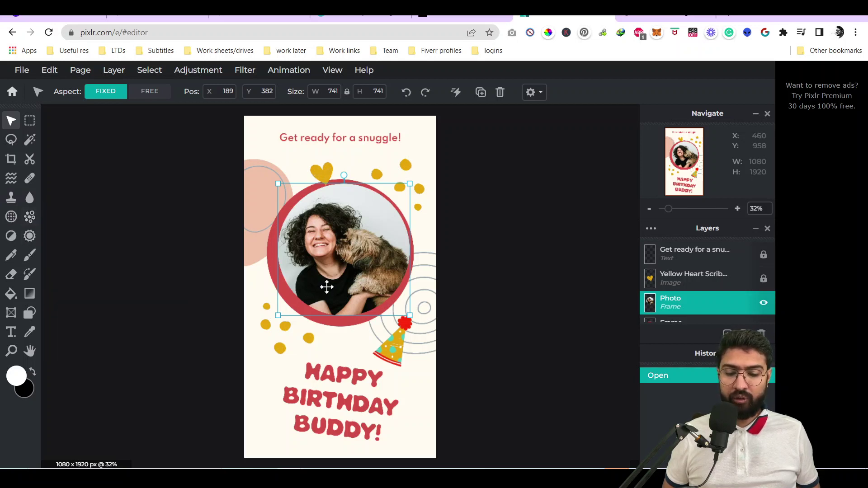
mouse_move(406, 316)
left_mouse_down()
mouse_move(390, 320)
mouse_move(408, 311)
mouse_move(416, 322)
mouse_move(406, 311)
left_mouse_up()
right_click(342, 262)
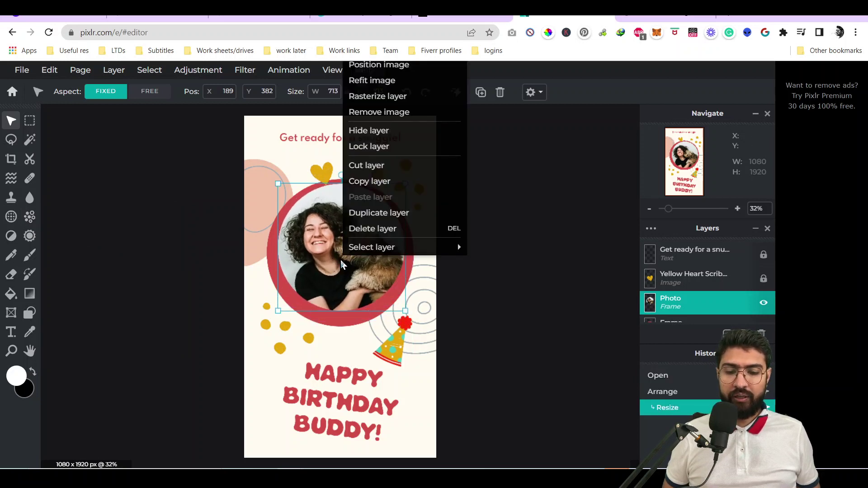
left_click(317, 298)
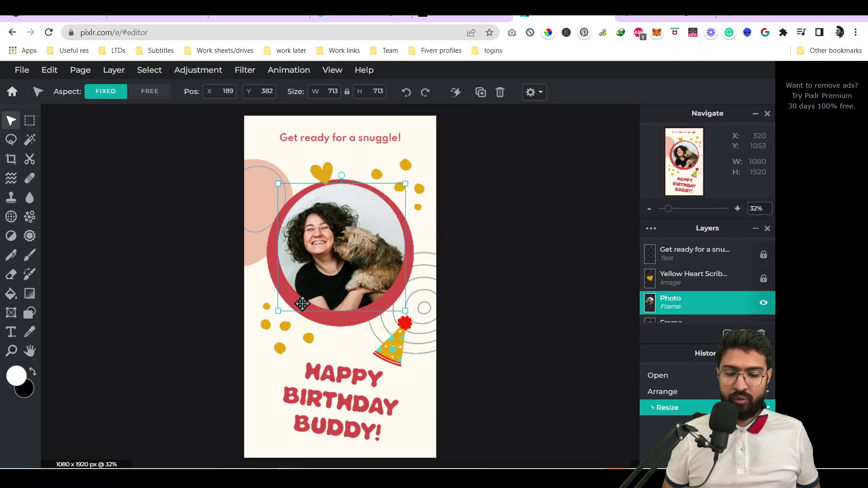
right_click(316, 203)
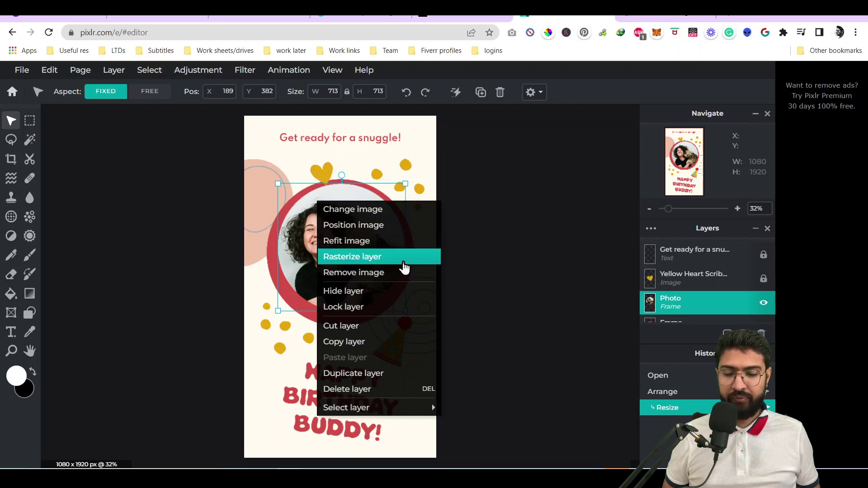
mouse_move(408, 409)
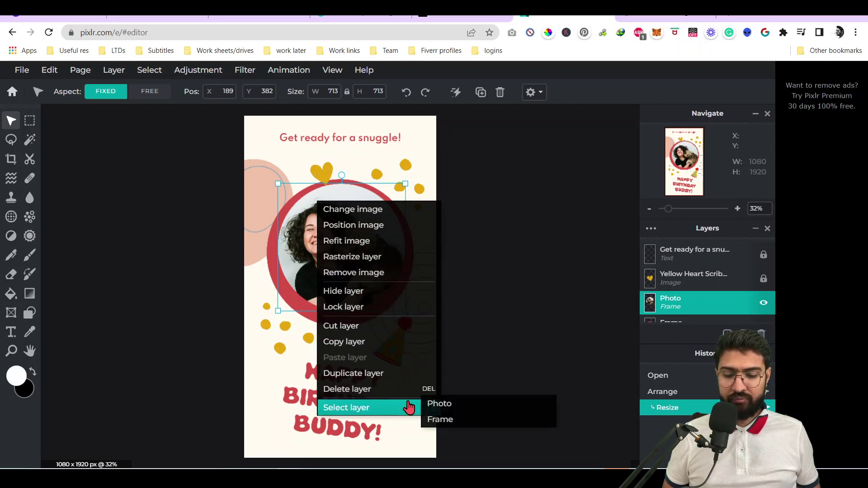
left_click(483, 313)
key("ctrl+z")
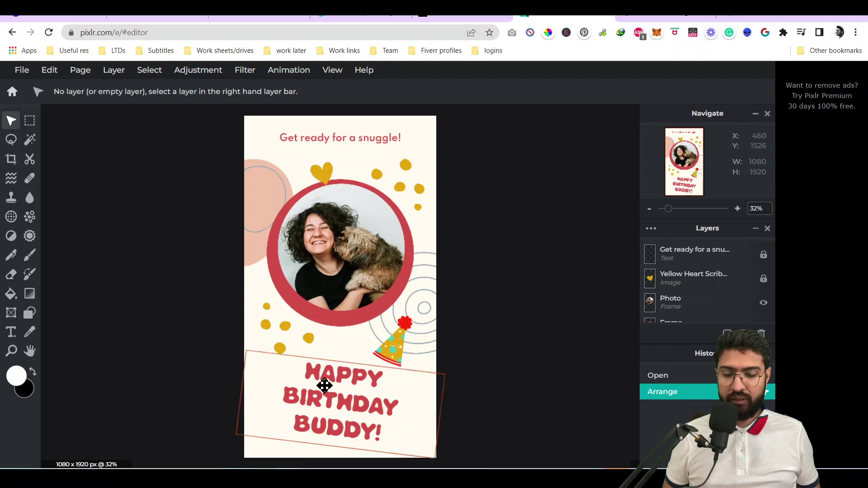
Step: Look through the Edit menu's page and Transform commands
left_click(54, 76)
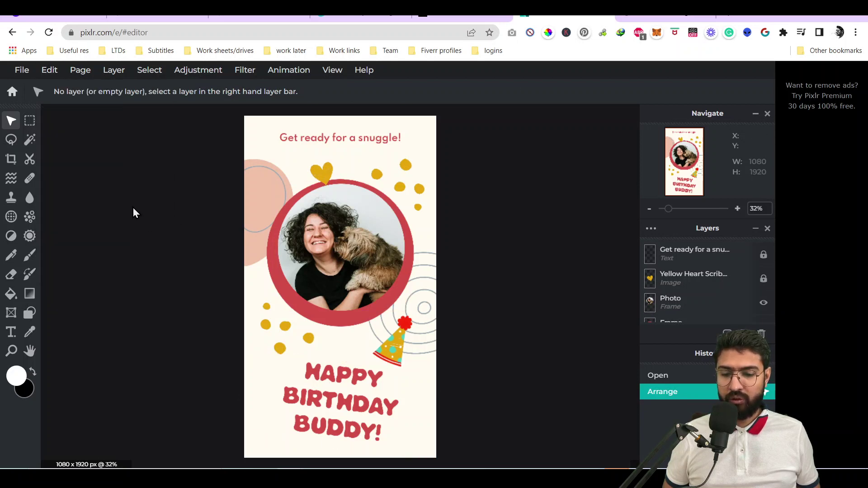
left_click(76, 72)
left_click(47, 72)
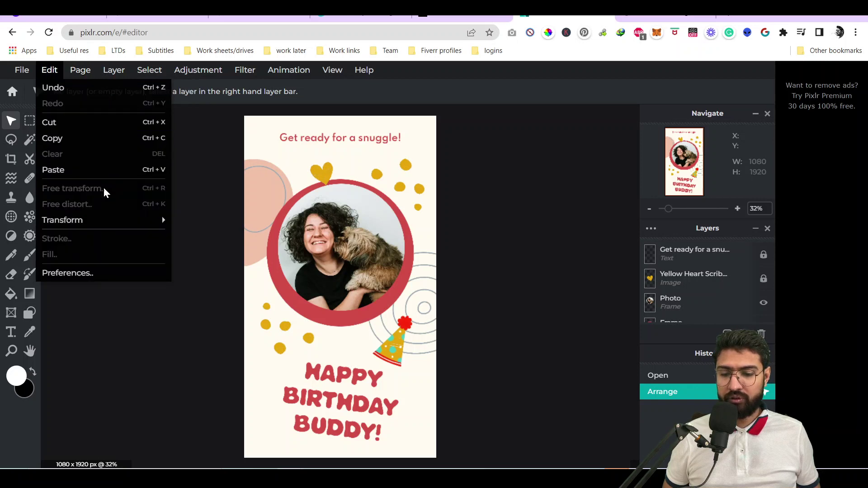
mouse_move(103, 226)
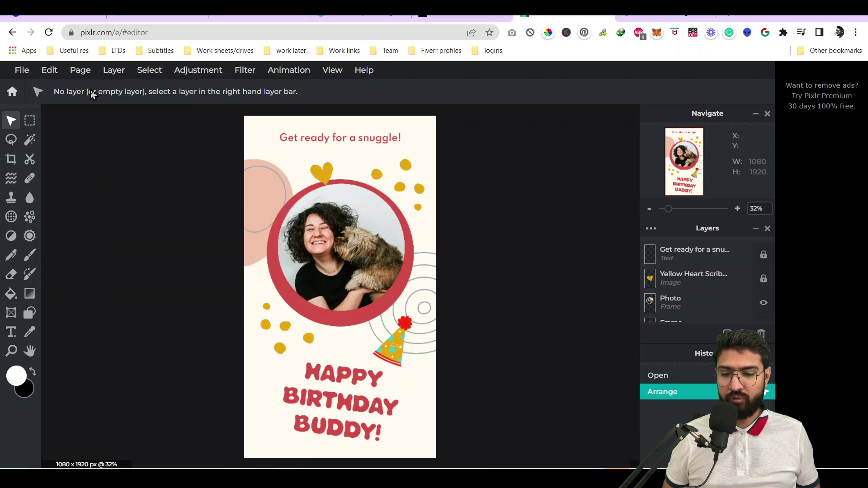
Step: Select the round photo frame and shift the dog photo down and left inside it
left_click(49, 70)
left_click(51, 86)
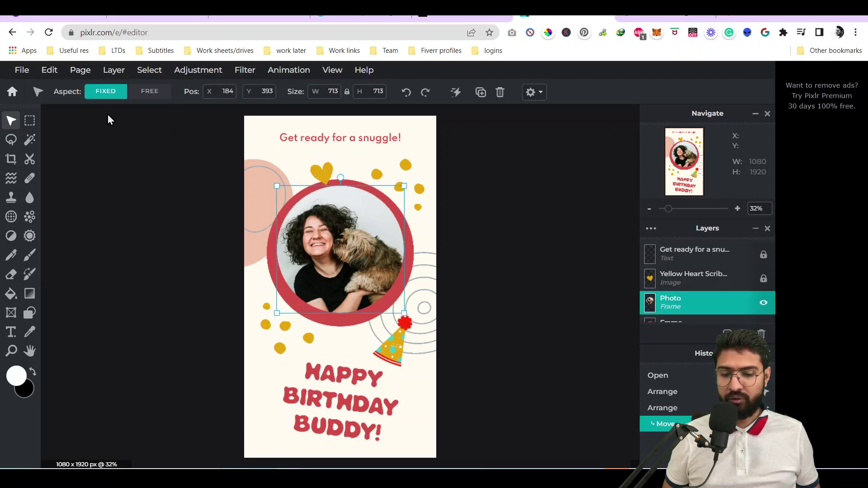
left_click(53, 71)
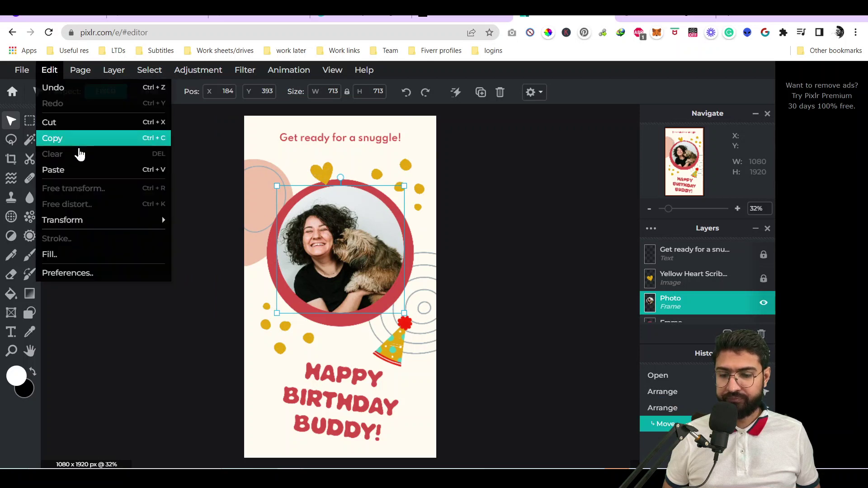
mouse_move(107, 221)
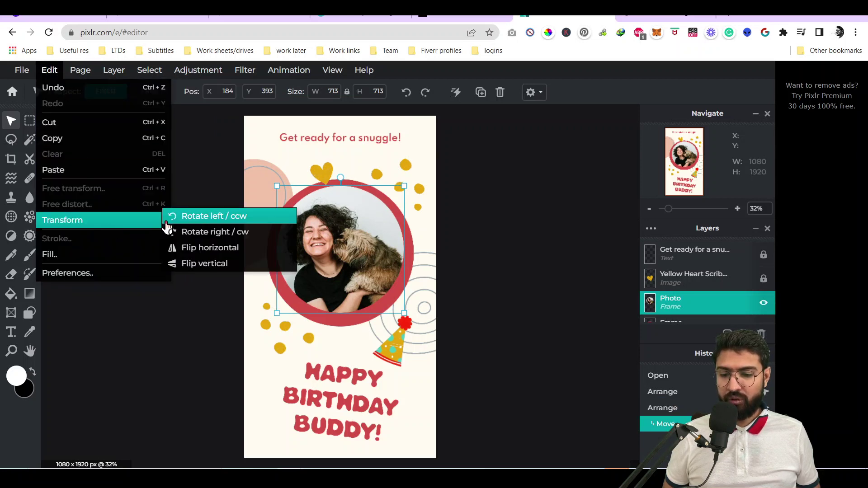
mouse_move(363, 207)
left_mouse_down()
mouse_move(344, 243)
mouse_move(362, 237)
mouse_move(366, 204)
mouse_move(357, 214)
left_mouse_up()
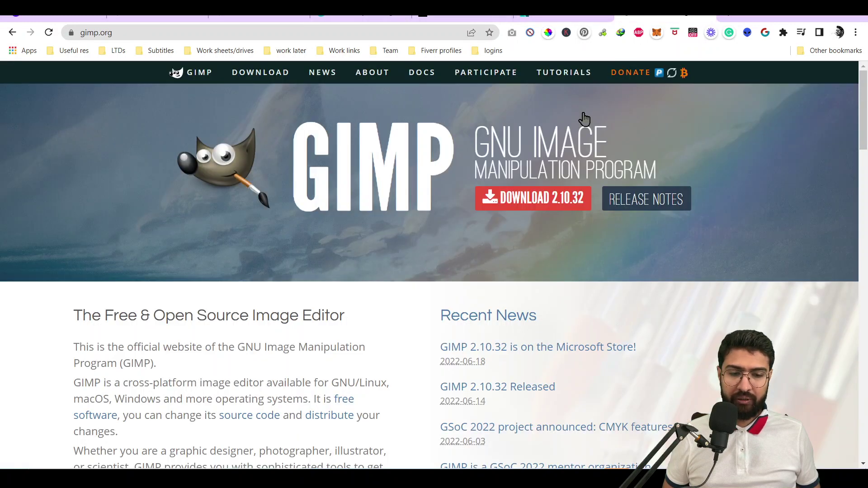
Step: From the GIMP tab, navigate to photopea.com using the address bar
left_click(656, 9)
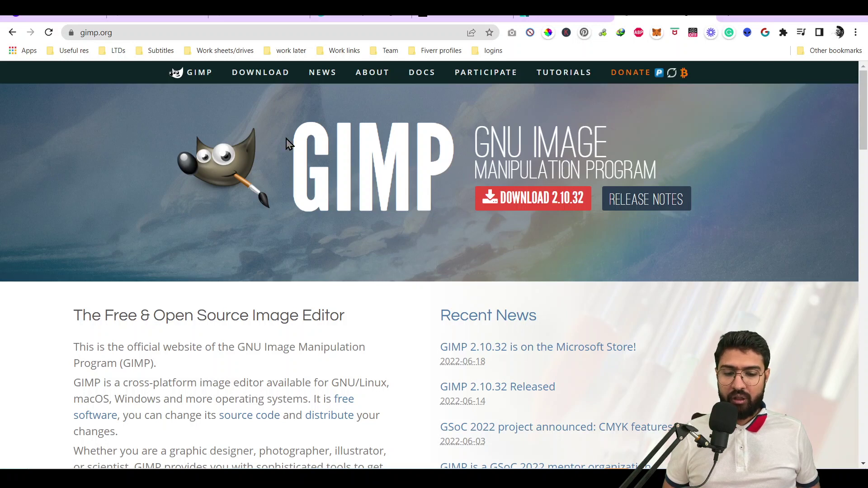
left_click(232, 31)
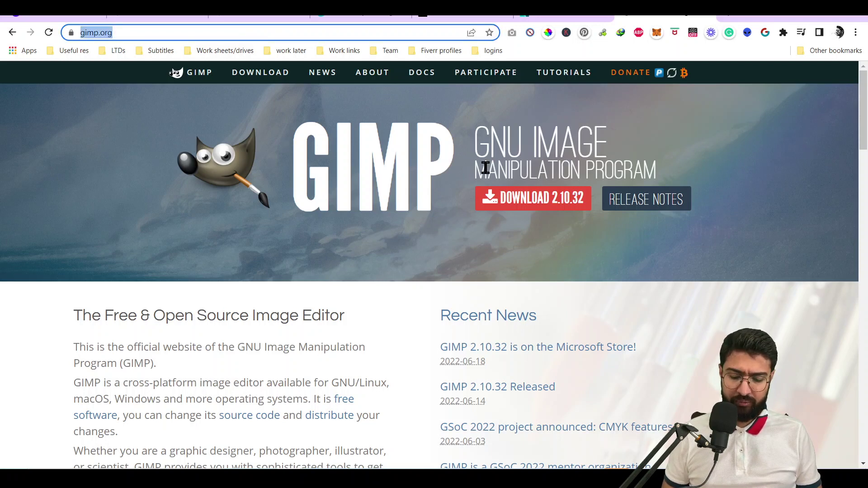
type("photopea")
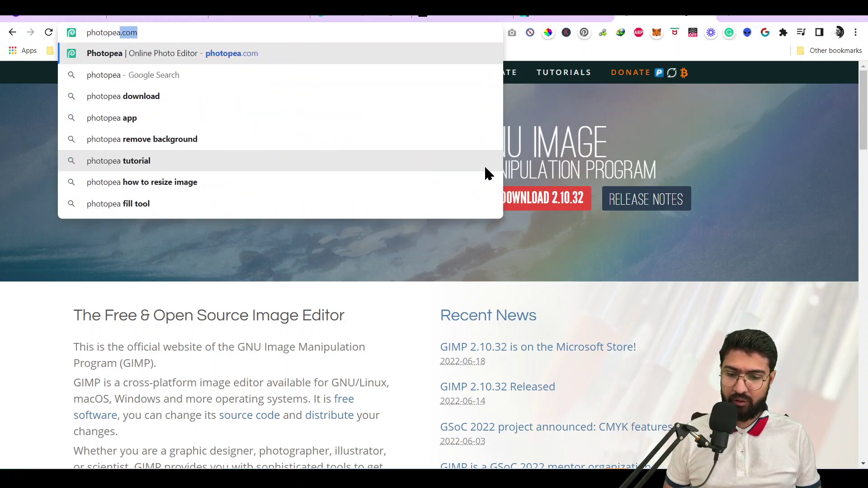
key("Return")
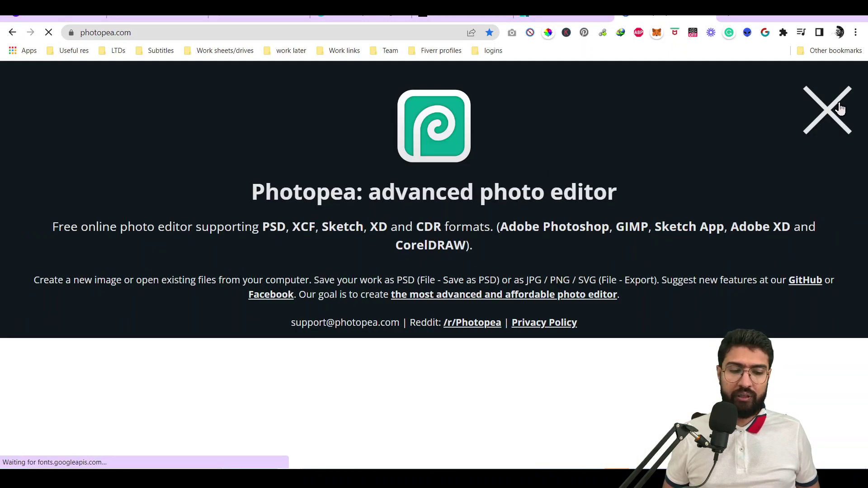
Step: Close Photopea's intro overlay, visit the Pixlr tab, and return to Photopea's start screen
left_click(839, 108)
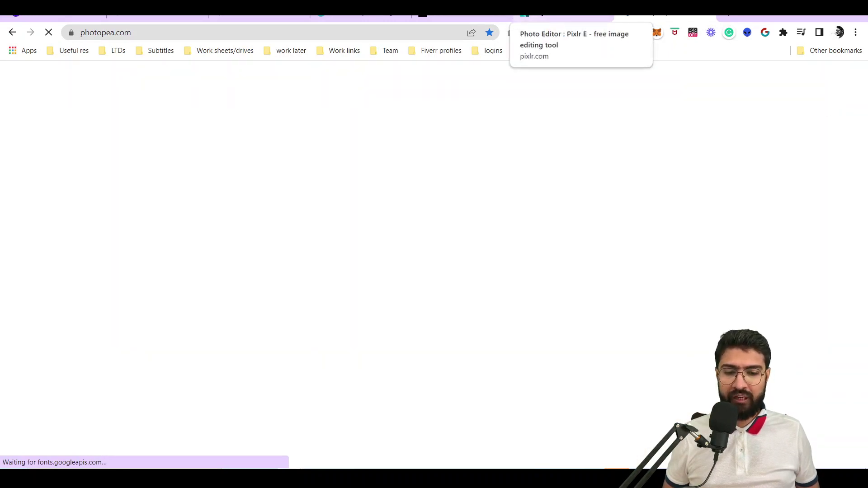
left_click(566, 19)
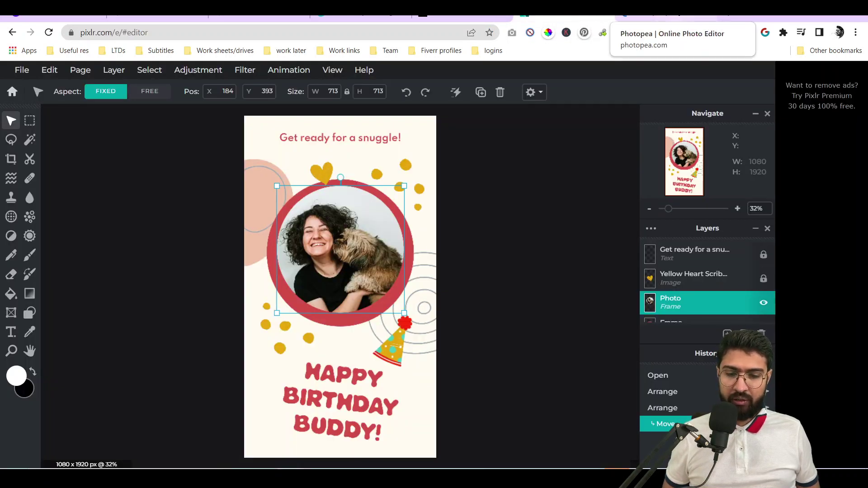
left_click(660, 18)
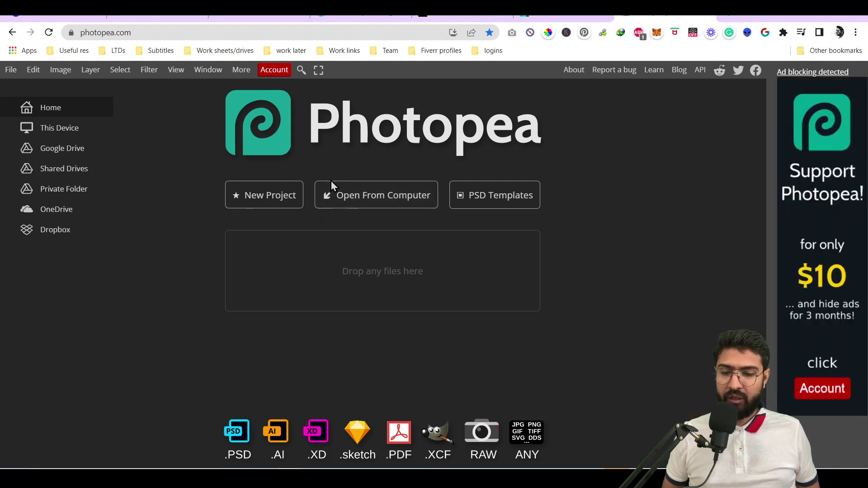
Step: Create a new FB Page Cover (1640 x 664) project from the purple 'I Saw The Sign.' template
left_click(277, 202)
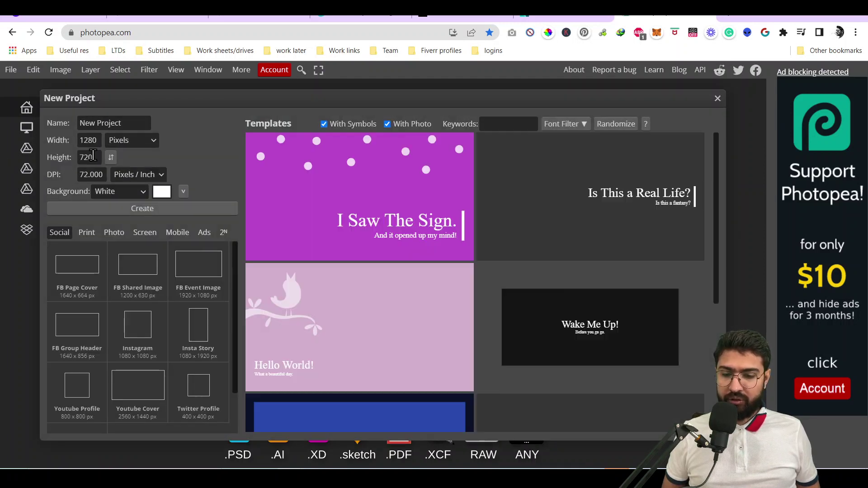
left_click(70, 283)
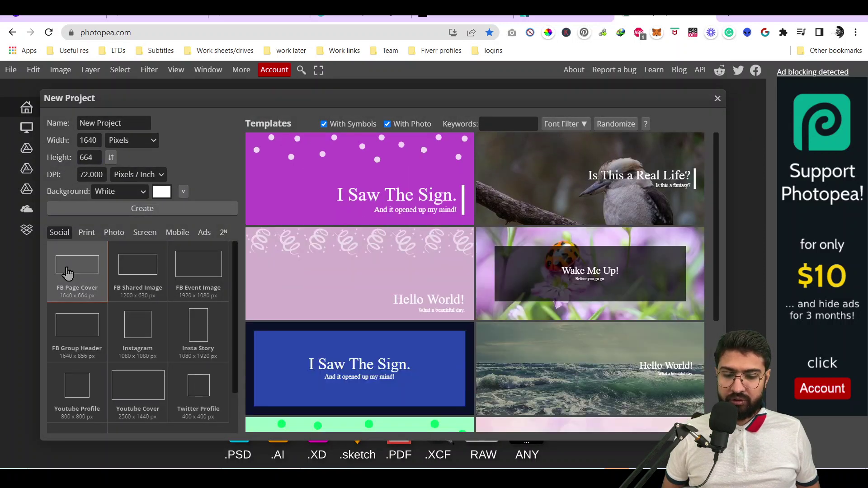
left_click(338, 184)
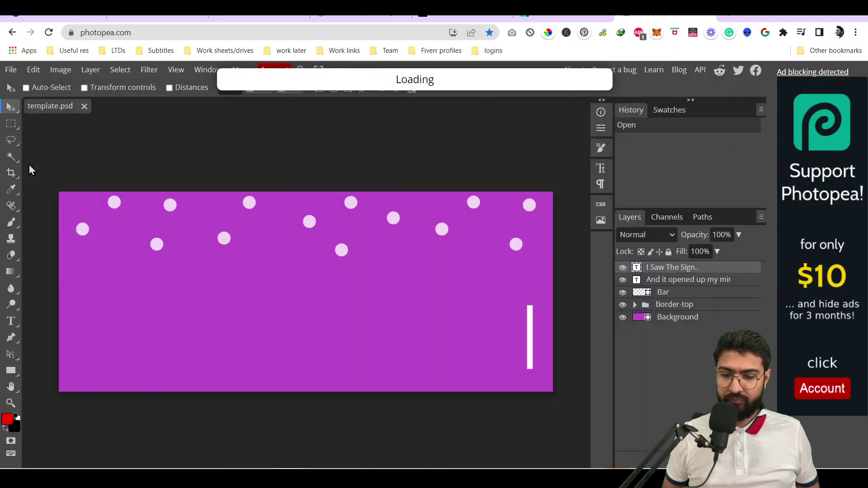